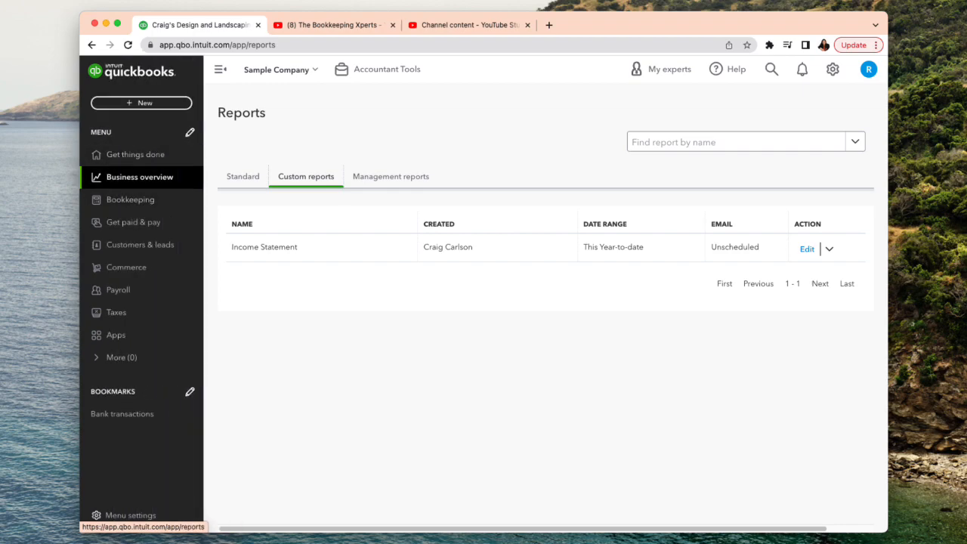
- Open the Profit and Loss report from the favorites in the standard reports list
mouse_move(140, 176)
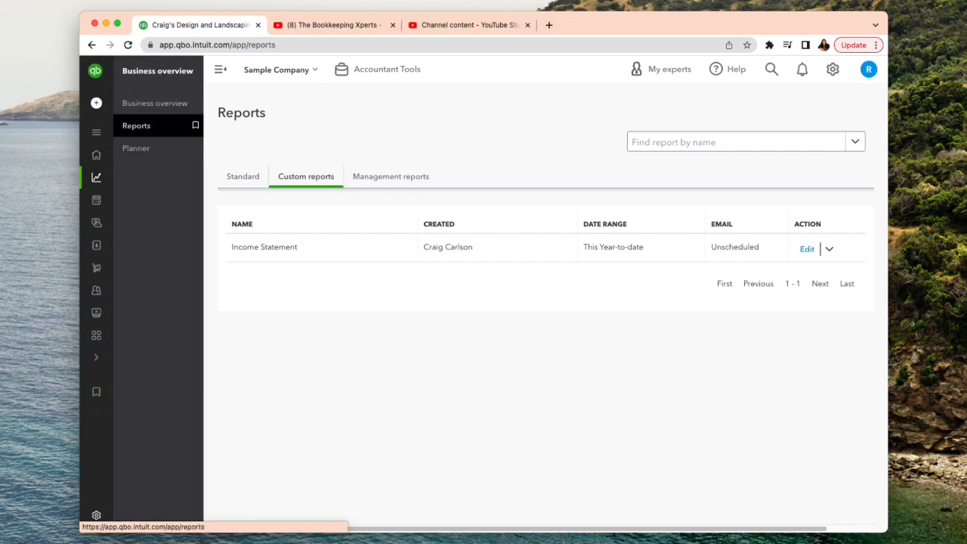
click(242, 177)
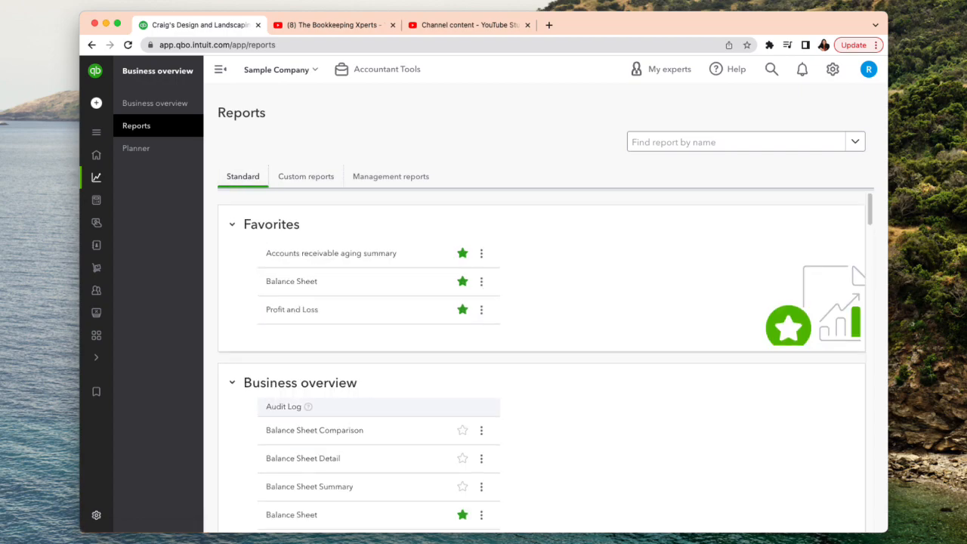
scroll(340, 408, down, 2)
scroll(340, 408, up, 2)
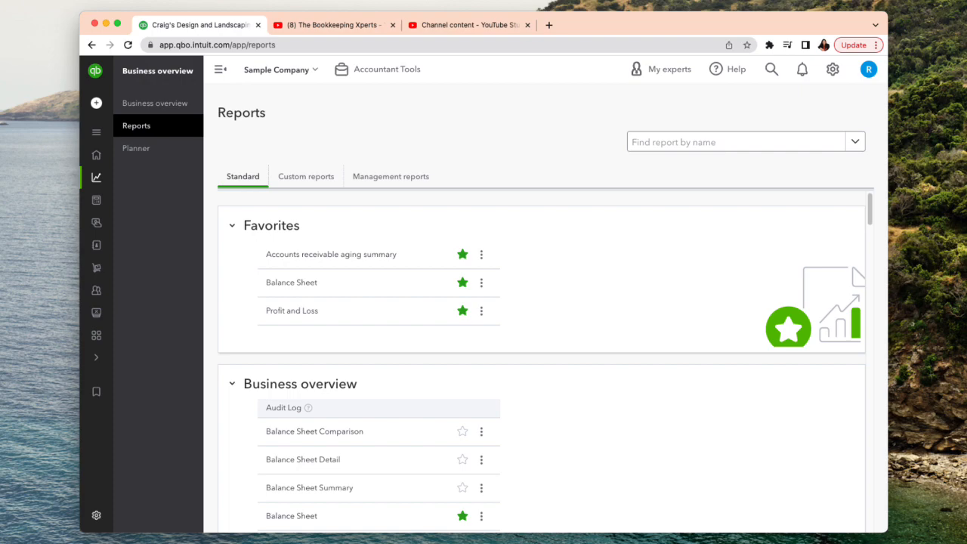
scroll(340, 408, down, 1)
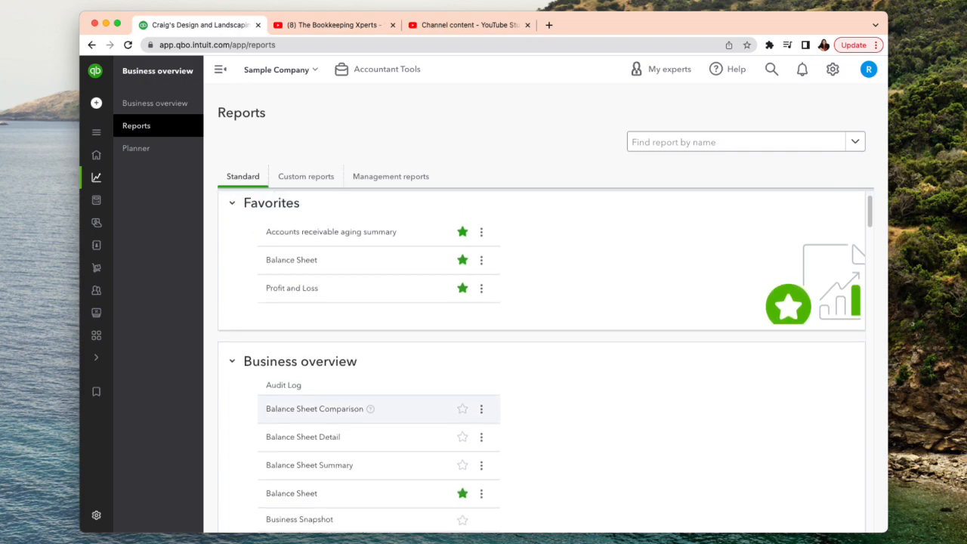
scroll(340, 347, up, 1)
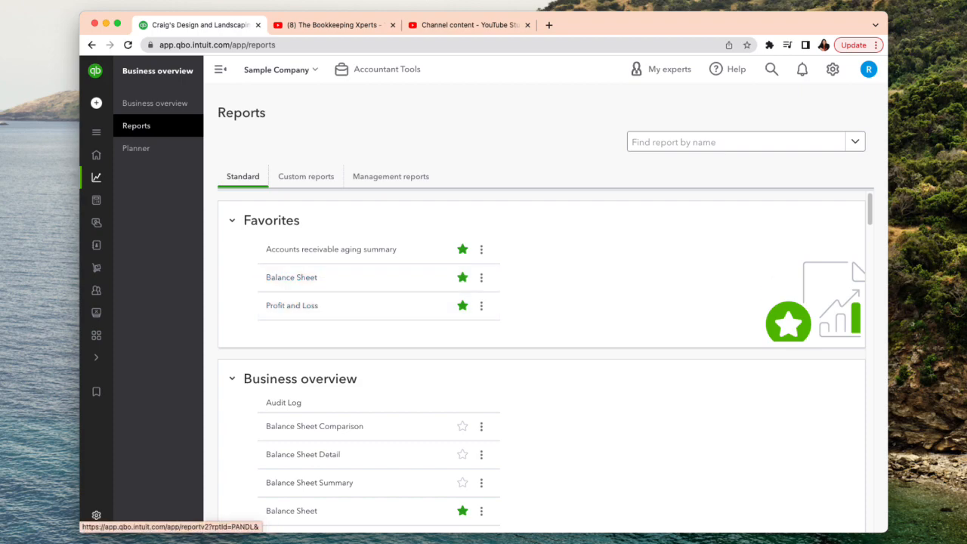
scroll(340, 280, down, 2)
scroll(340, 363, down, 8)
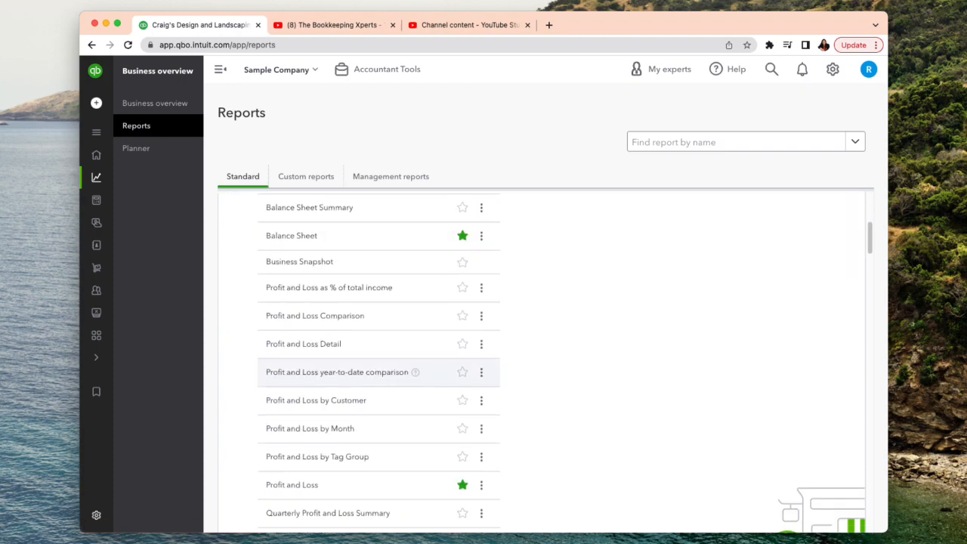
scroll(378, 363, down, 4)
scroll(378, 362, up, 10)
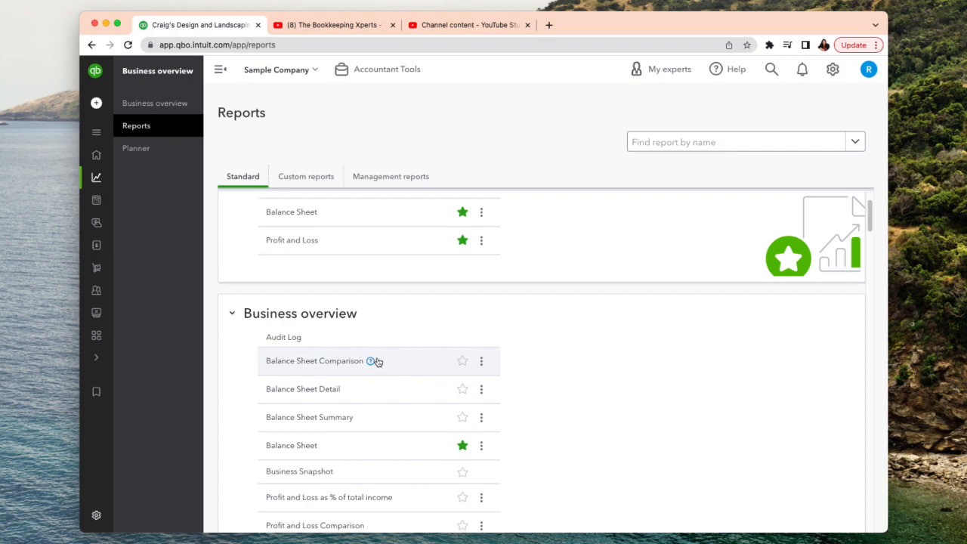
scroll(377, 362, up, 2)
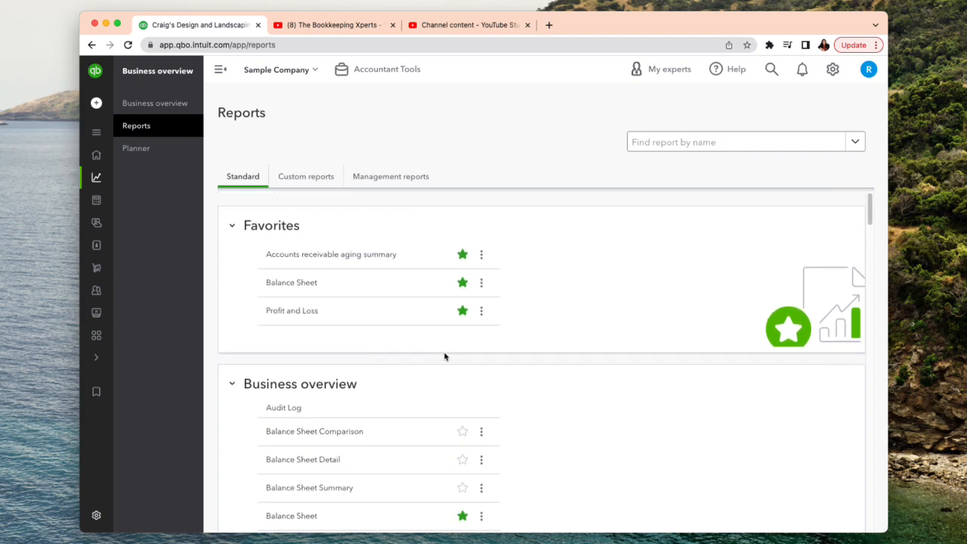
click(283, 314)
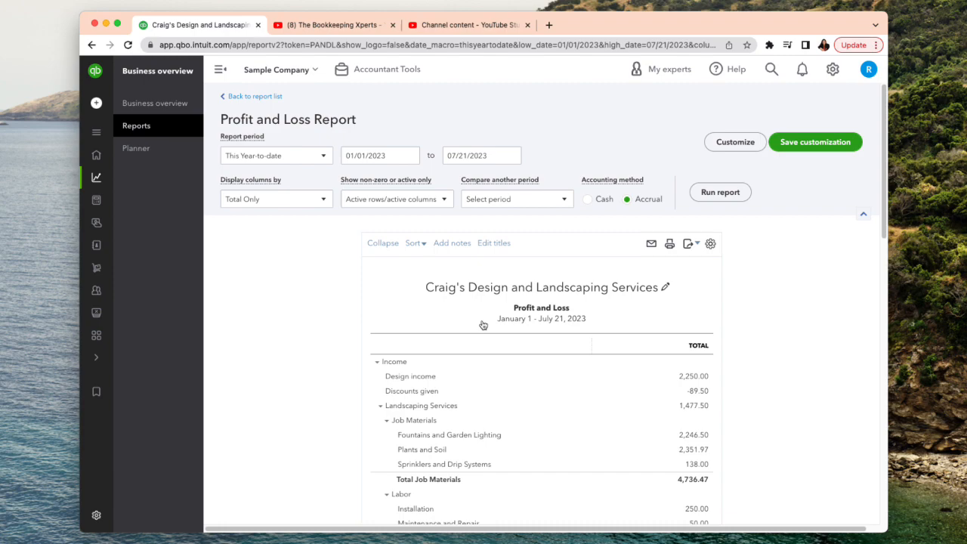
- Run the Profit and Loss report with its columns displayed by Months and look it over through net income
click(323, 160)
click(324, 160)
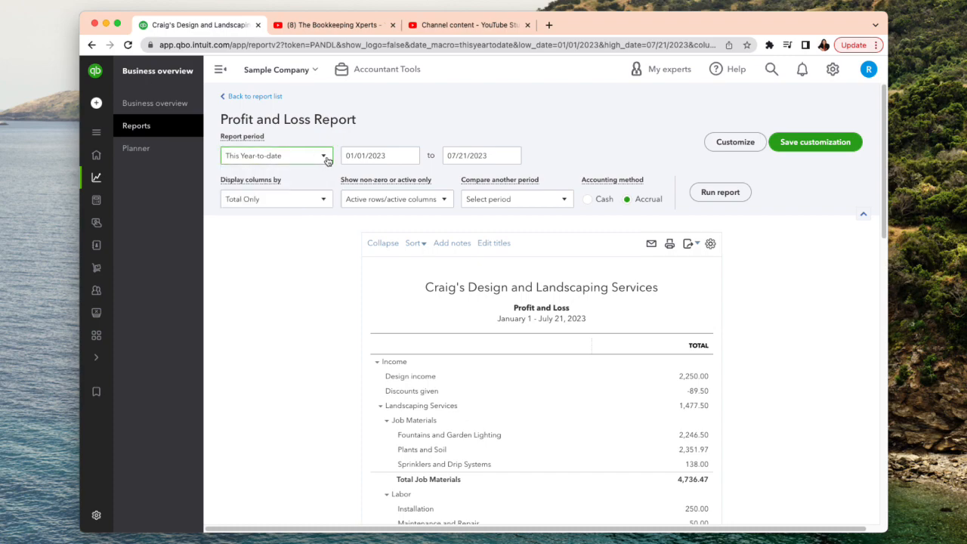
click(323, 202)
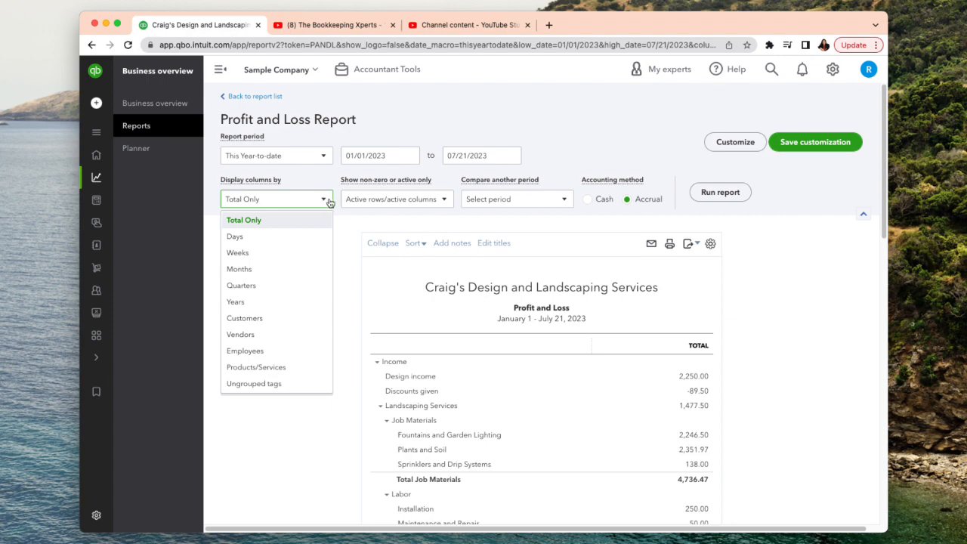
click(278, 274)
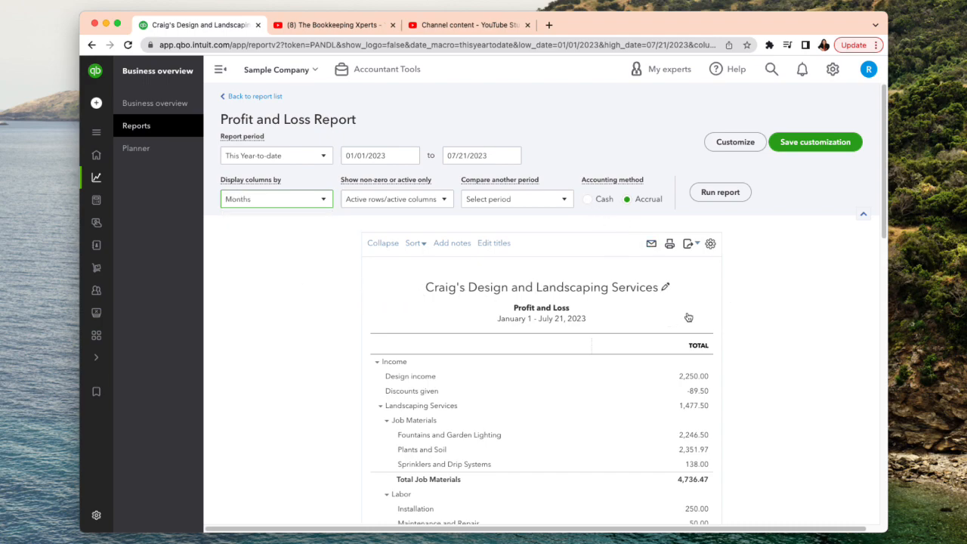
click(718, 199)
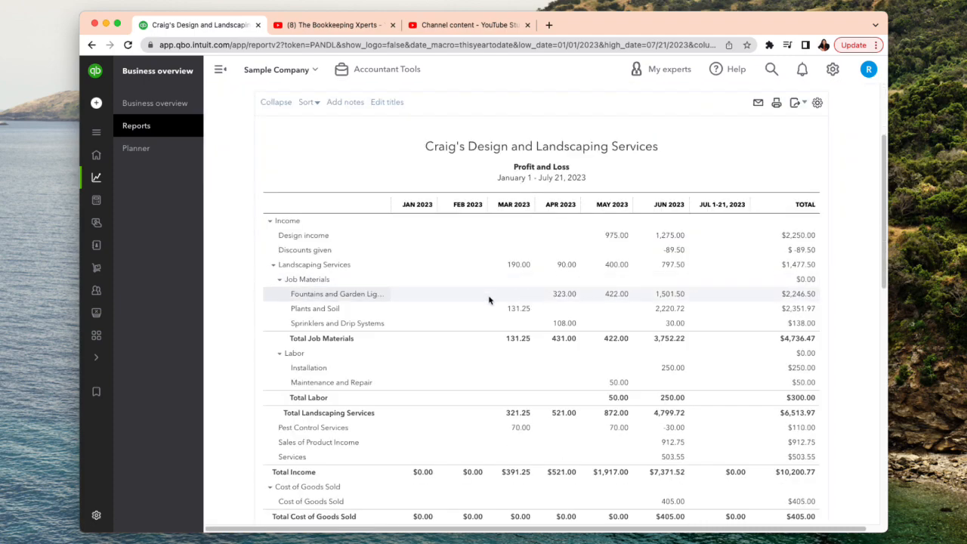
scroll(498, 321, down, 3)
scroll(568, 324, down, 10)
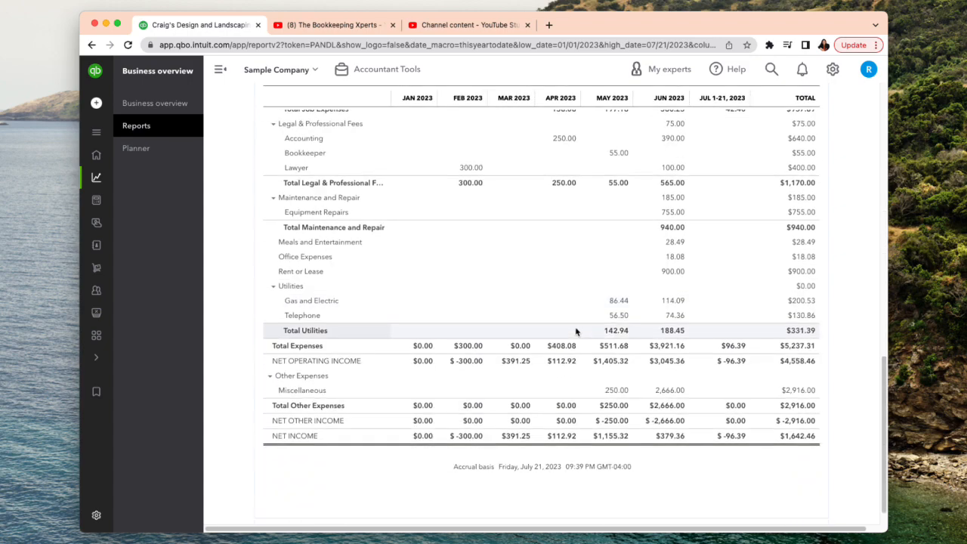
scroll(579, 330, up, 12)
scroll(575, 334, up, 4)
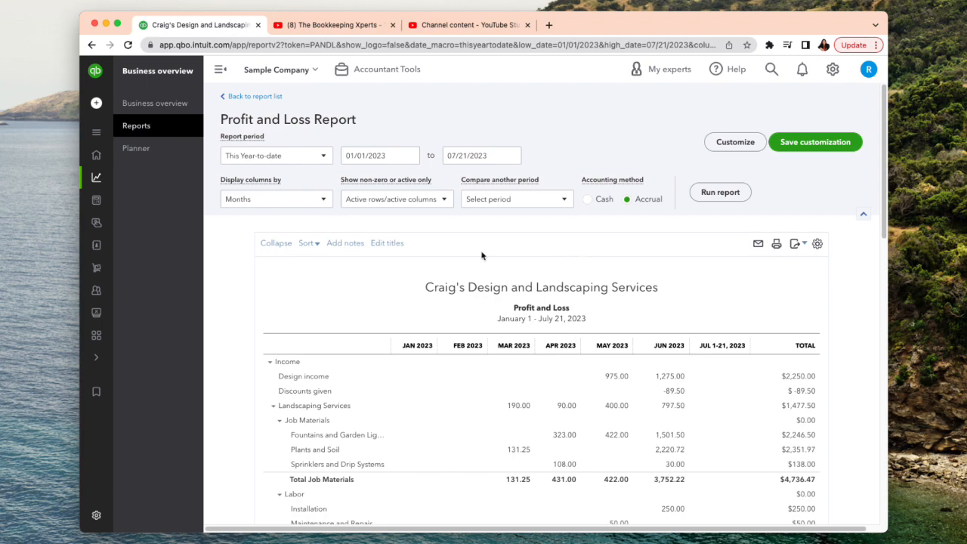
- Rerun the report with Total Only columns and a comparison to the previous year that includes % change
click(322, 201)
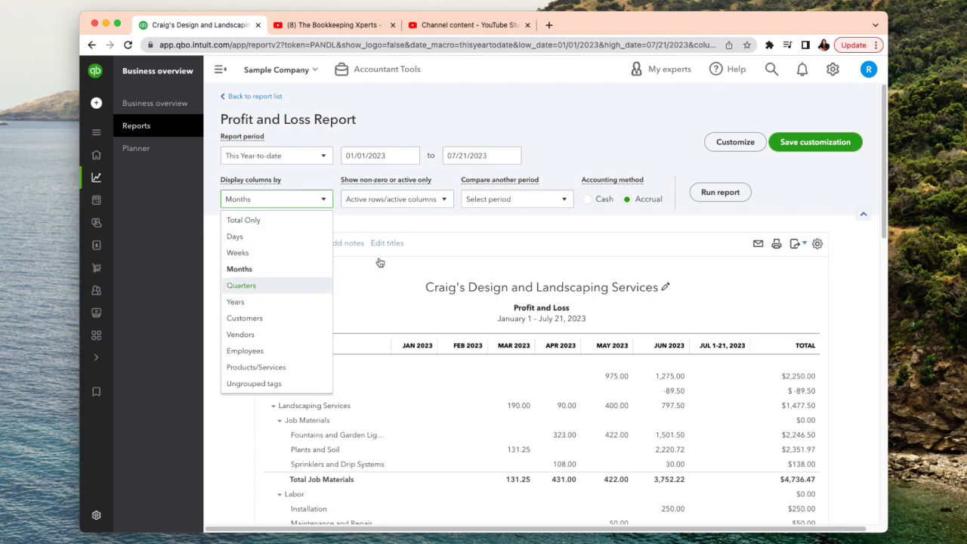
click(298, 226)
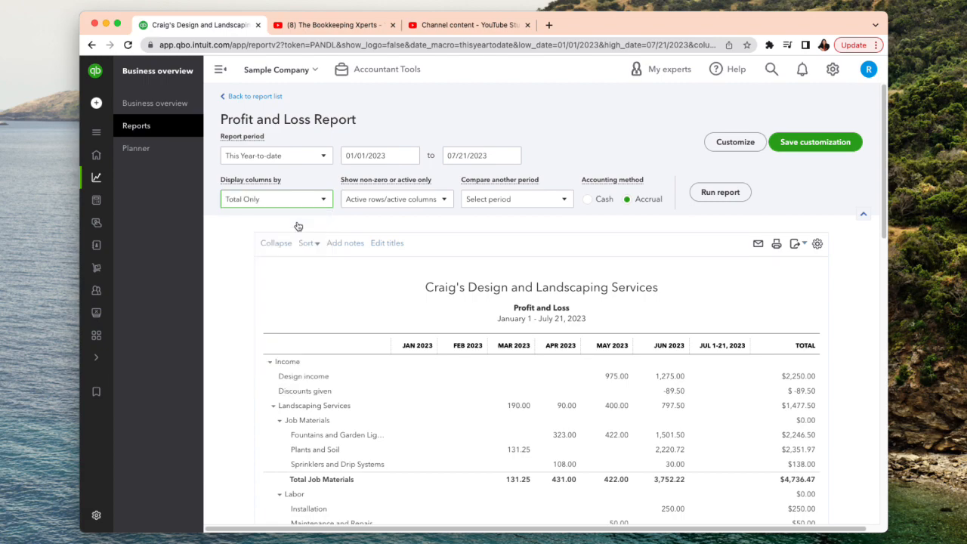
click(565, 201)
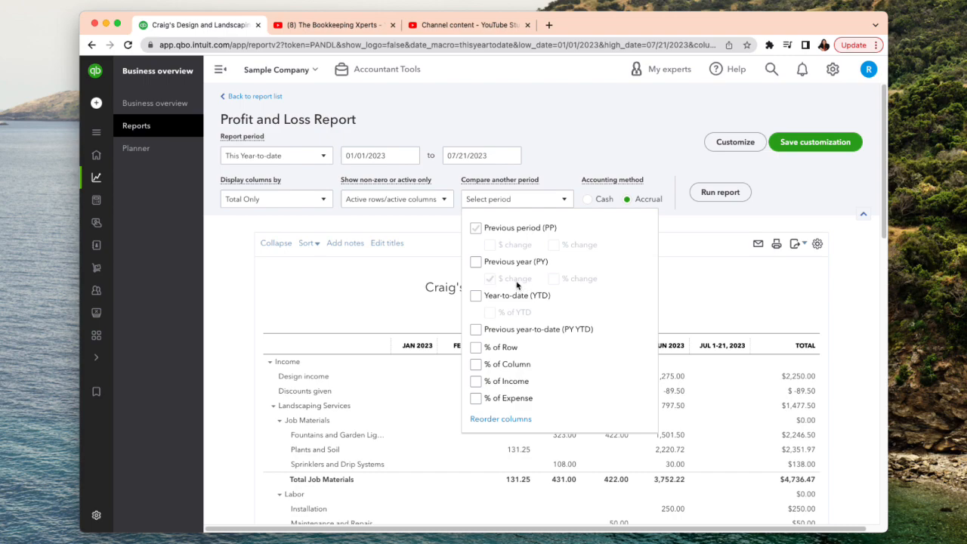
click(501, 262)
click(477, 231)
click(476, 230)
click(476, 262)
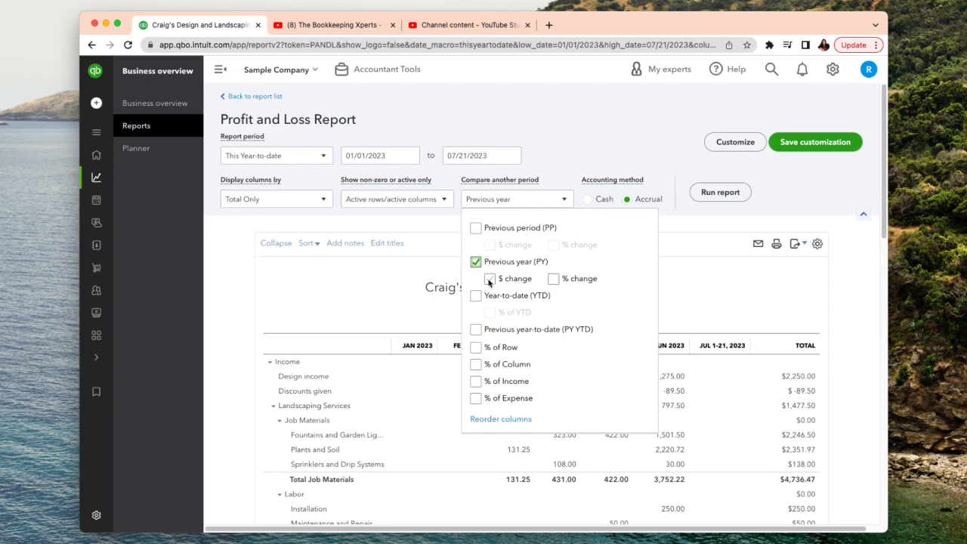
click(554, 280)
click(713, 265)
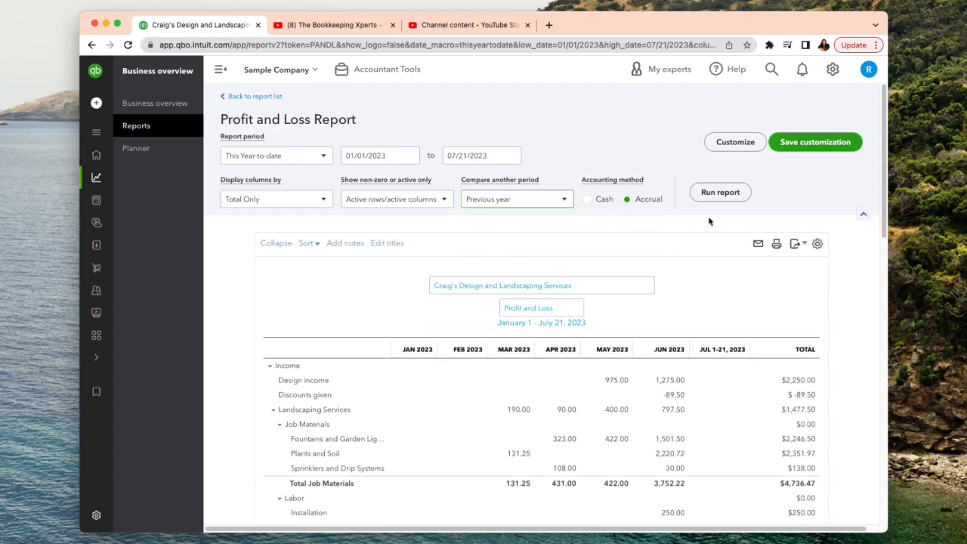
click(720, 195)
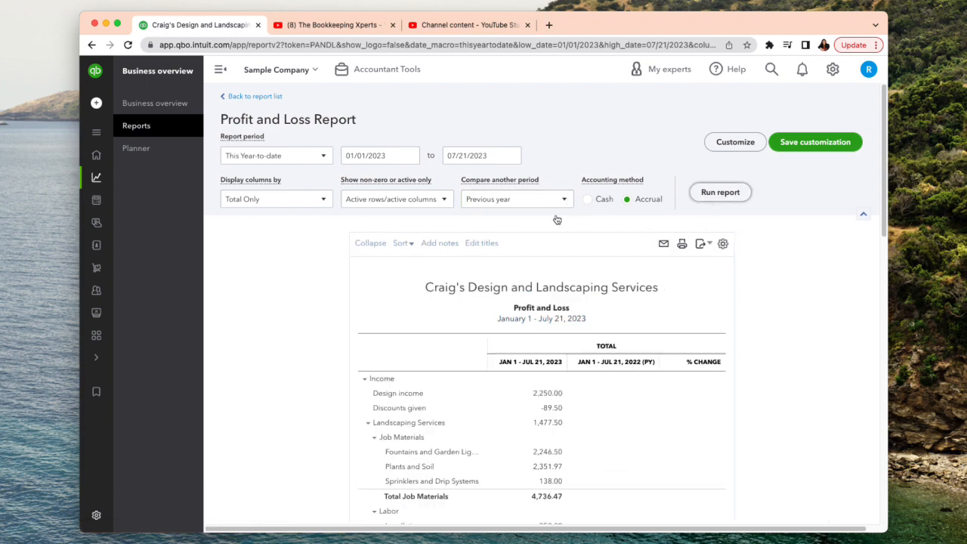
- Examine the current-year, previous-year and % change columns from income down to net income
scroll(557, 219, down, 3)
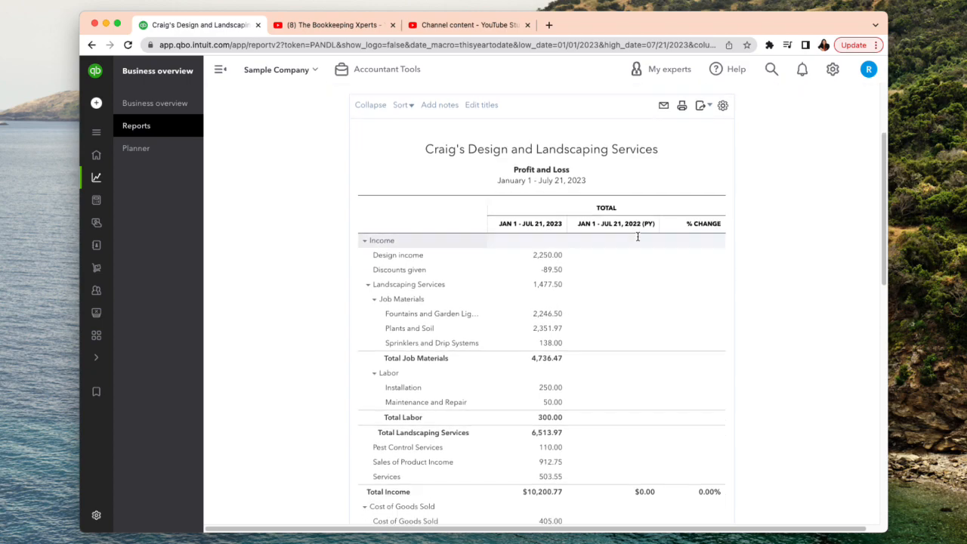
scroll(638, 237, down, 3)
scroll(638, 237, up, 5)
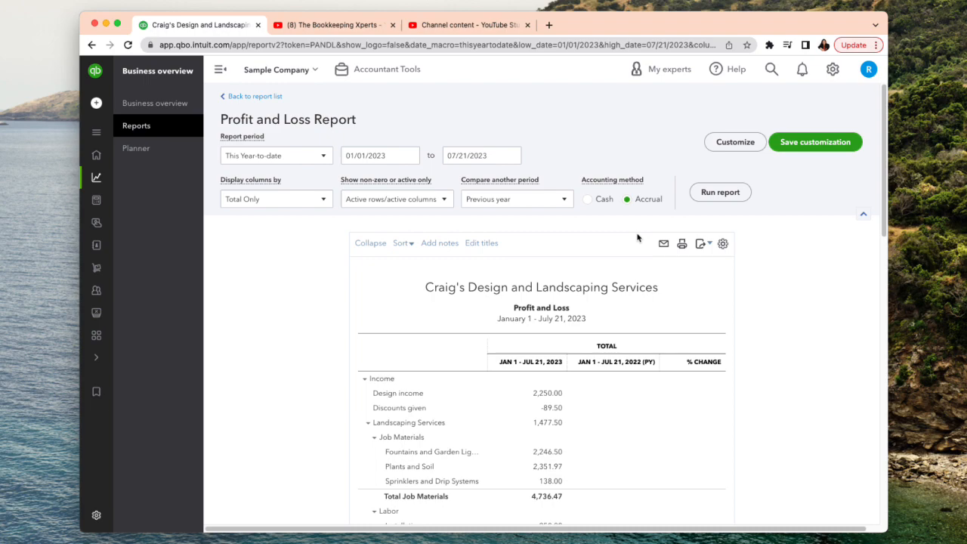
scroll(643, 253, down, 2)
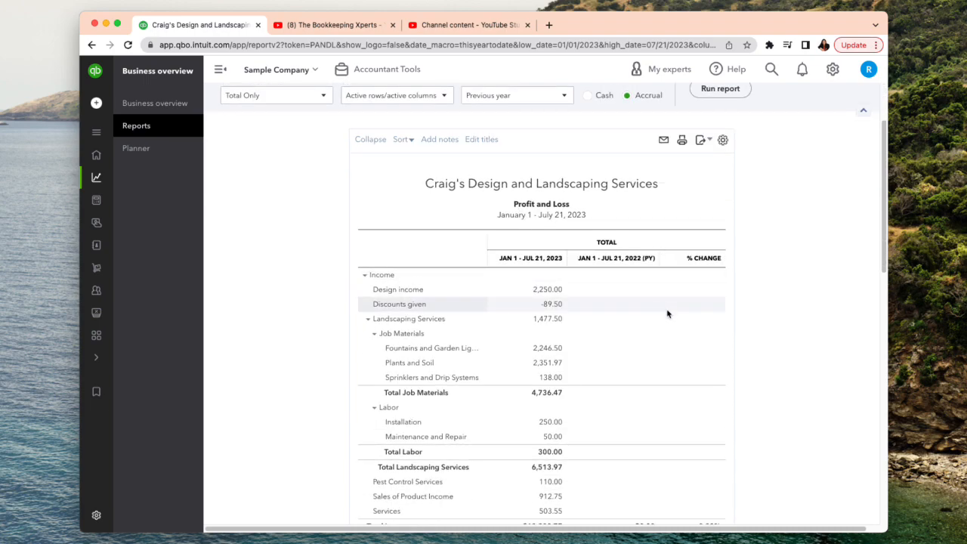
scroll(654, 312, down, 2)
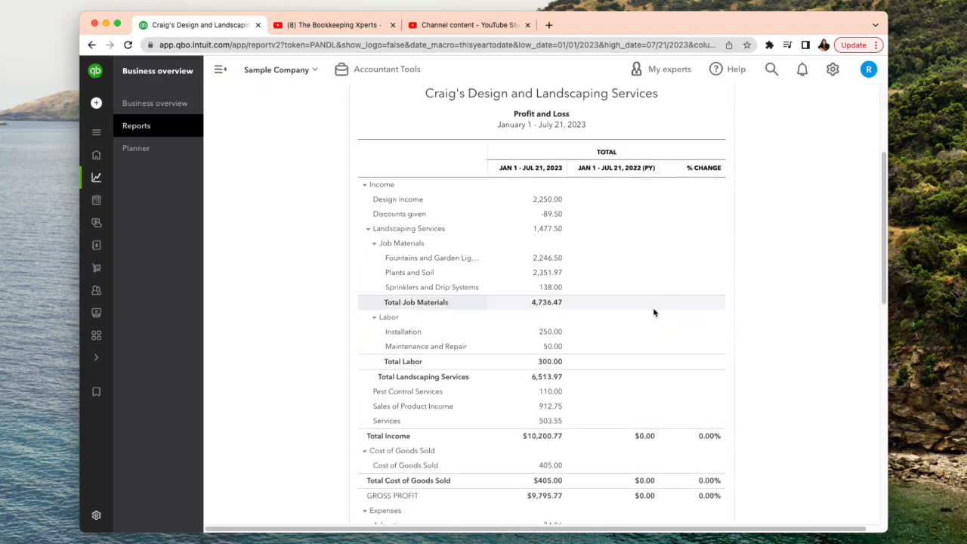
scroll(654, 312, down, 3)
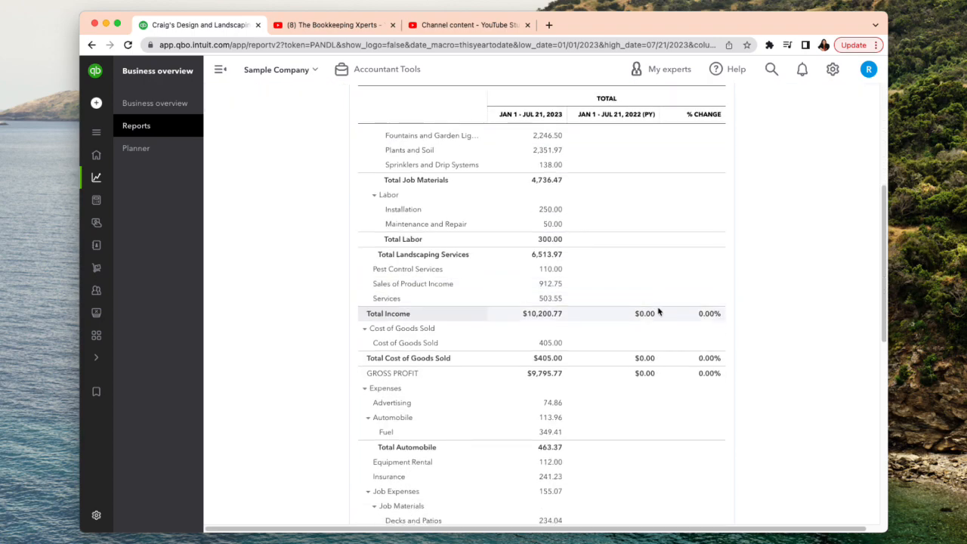
scroll(659, 311, down, 2)
scroll(700, 309, down, 2)
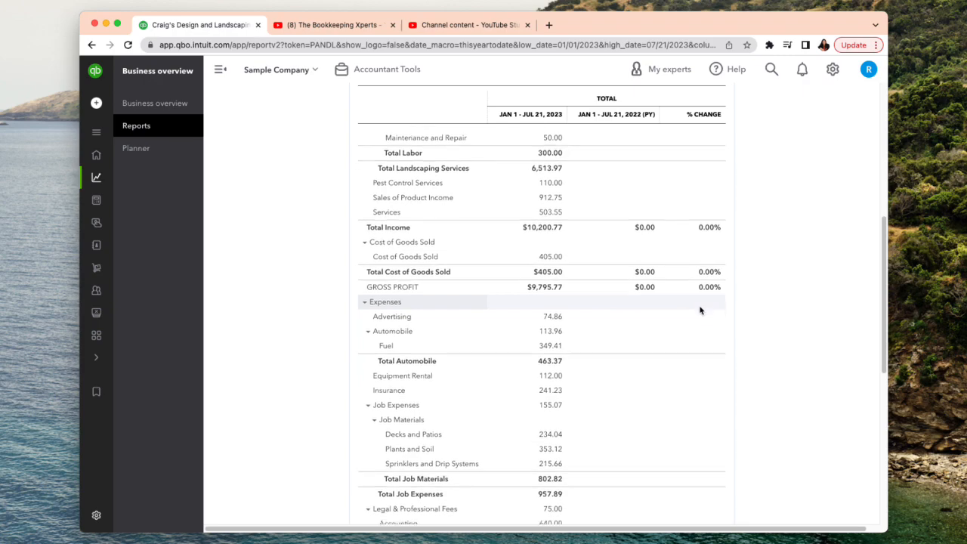
scroll(704, 309, down, 5)
scroll(704, 310, up, 3)
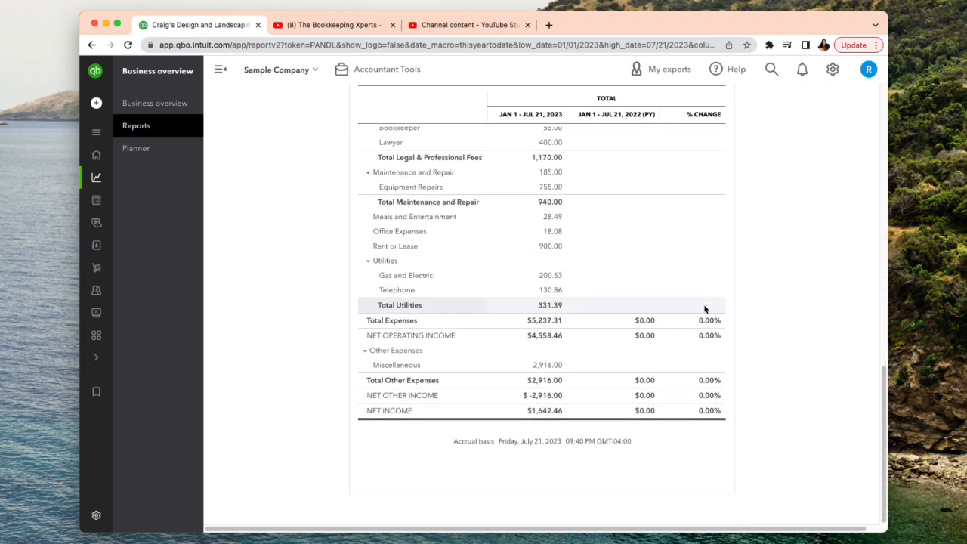
scroll(704, 309, up, 10)
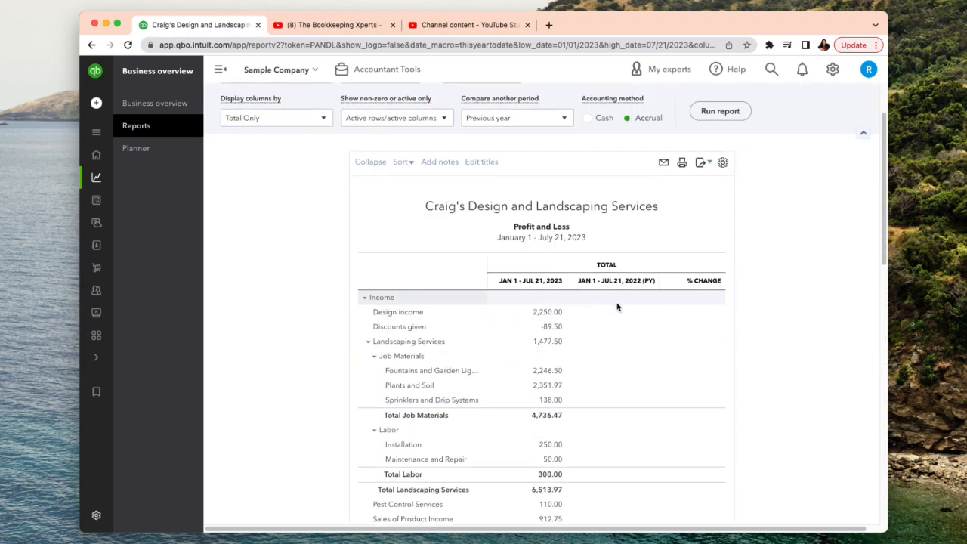
scroll(620, 306, up, 3)
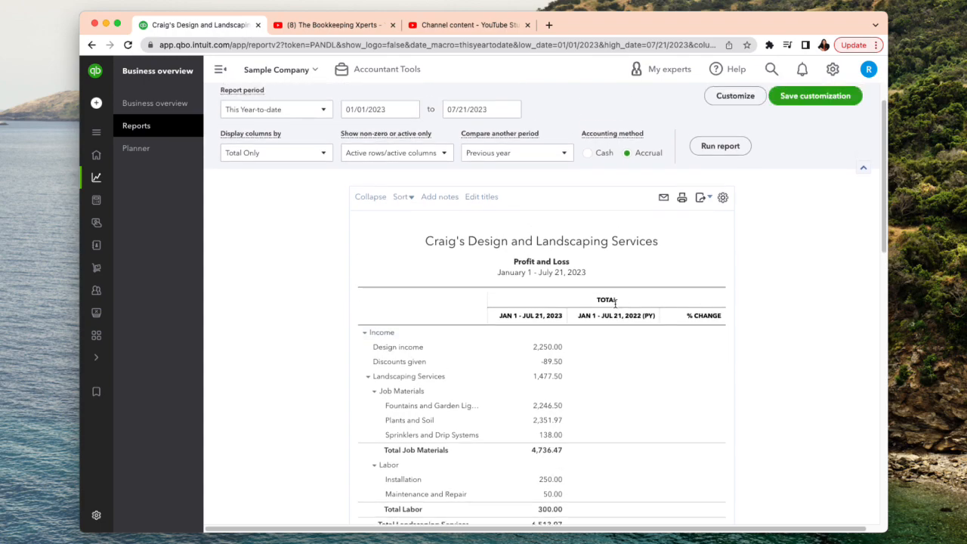
scroll(625, 308, up, 1)
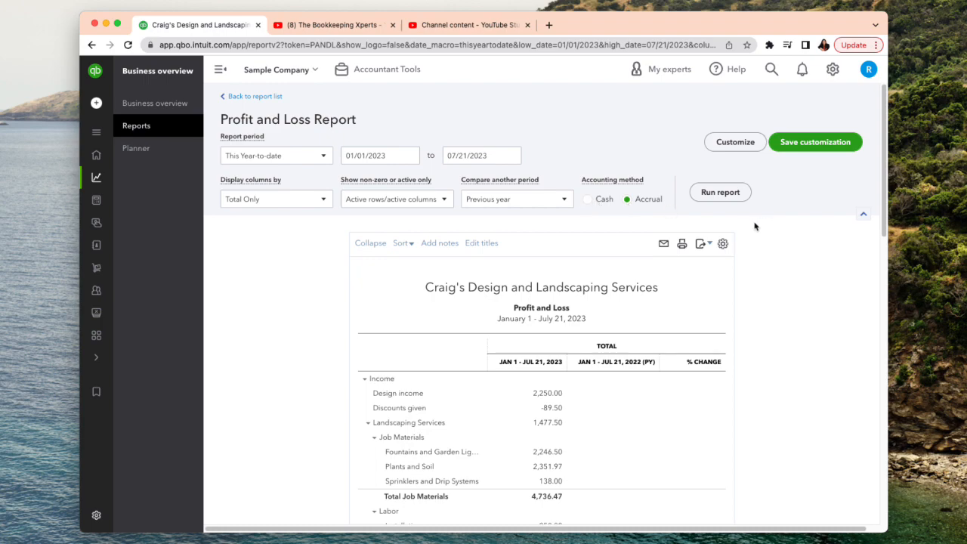
- Switch the report's accounting method to Cash and rerun it
click(588, 199)
click(717, 193)
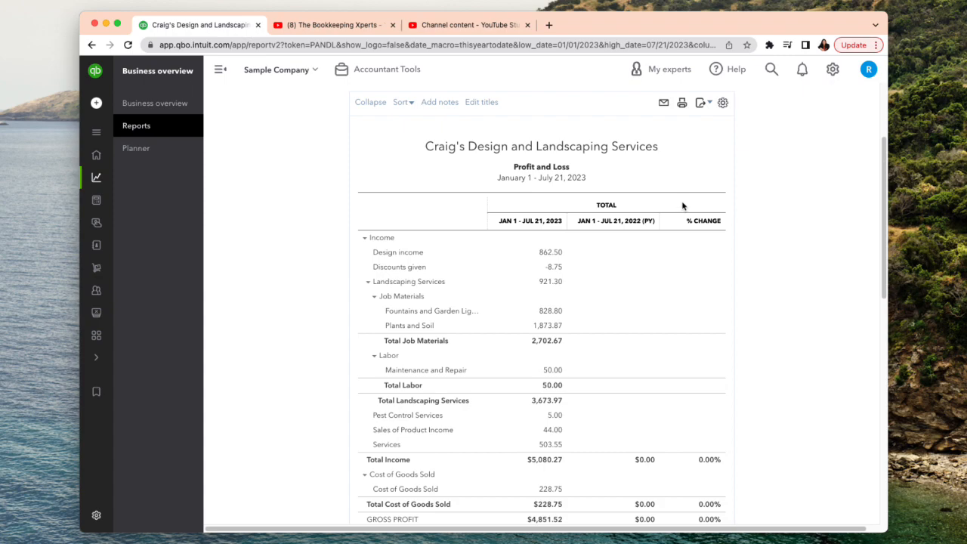
scroll(682, 205, up, 4)
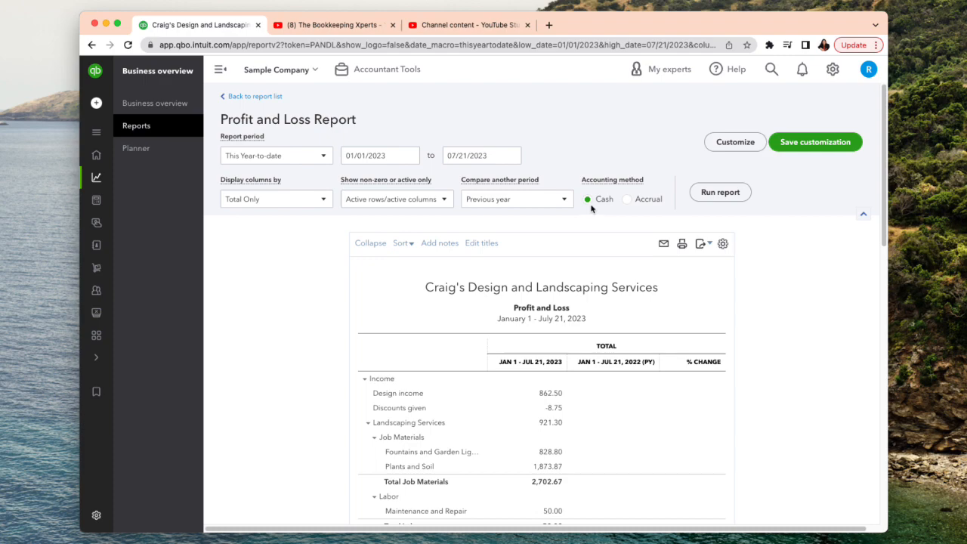
click(628, 202)
click(589, 201)
scroll(797, 324, down, 2)
scroll(797, 326, up, 2)
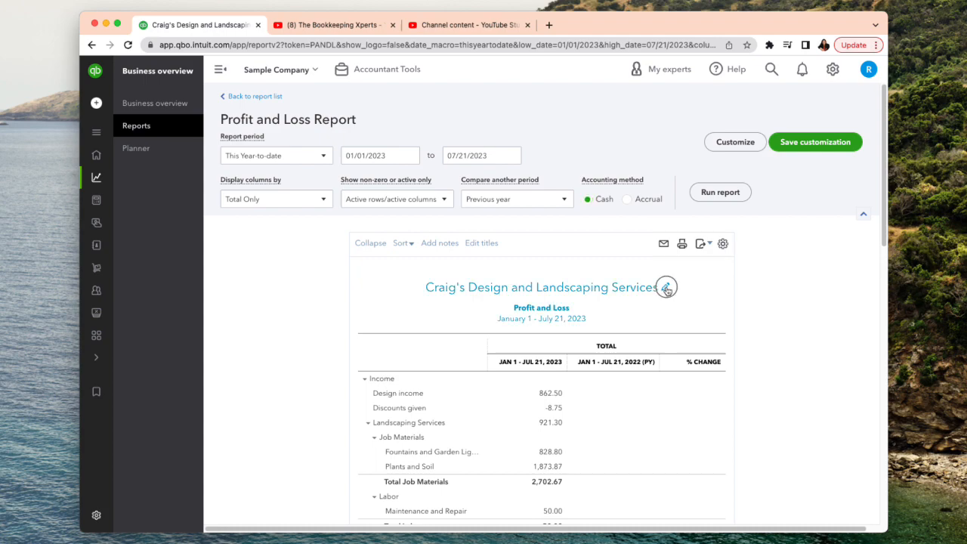
- Open the report's header titles for editing, and open the report customization settings with the Filter options expanded
click(666, 290)
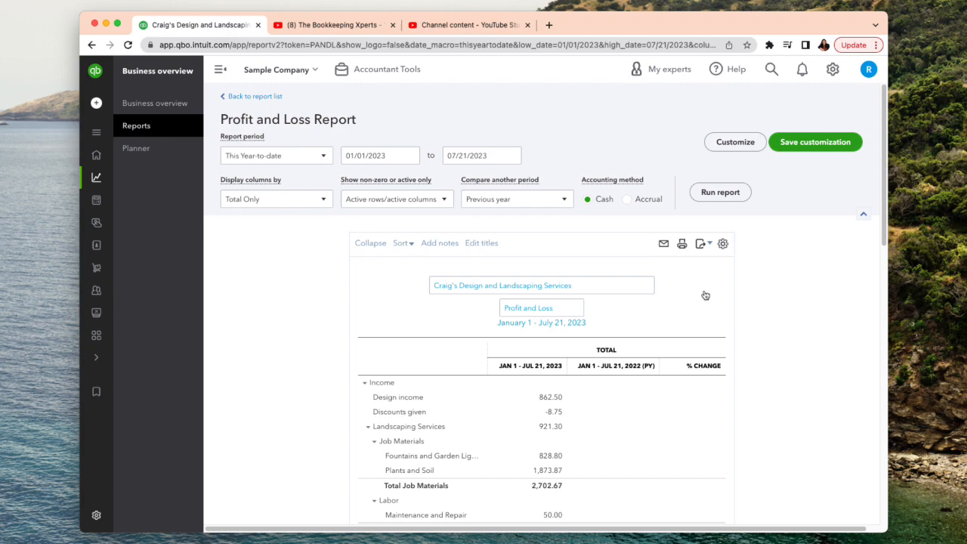
click(735, 143)
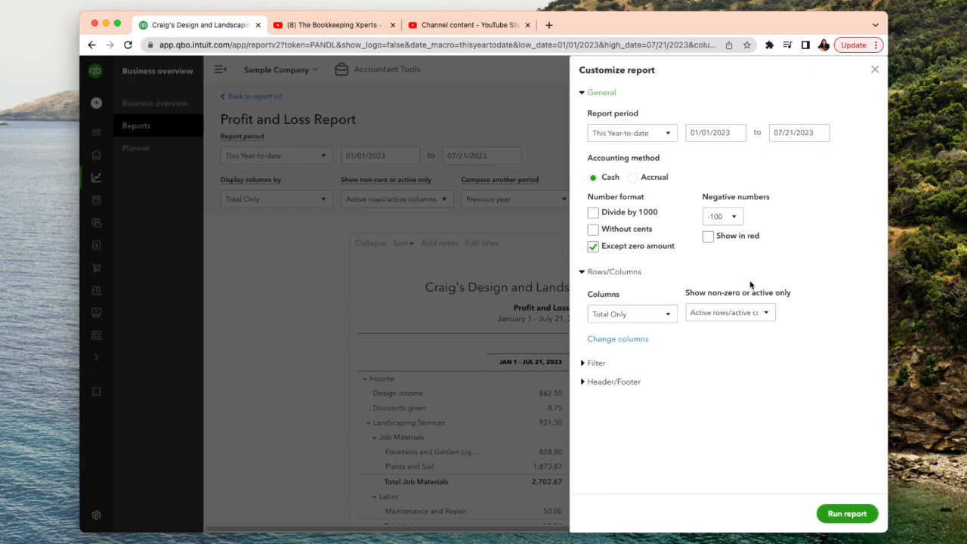
click(595, 368)
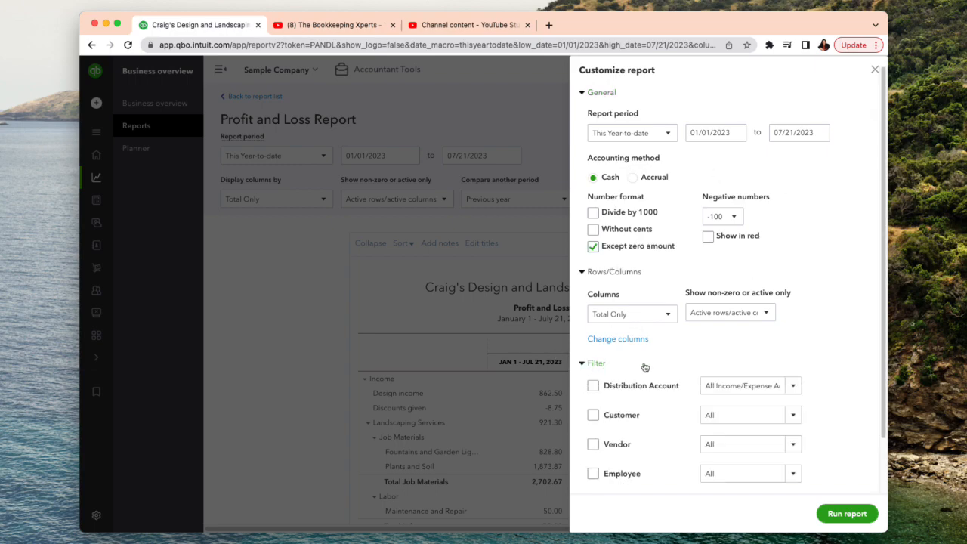
scroll(643, 365, down, 2)
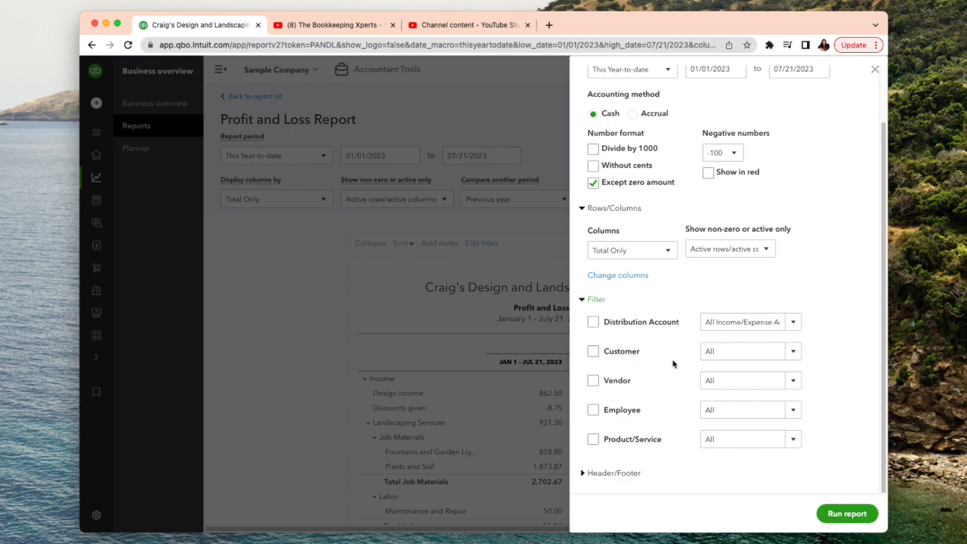
- Enable the Customer filter, browse its list of customers, and turn the filter off again
click(593, 352)
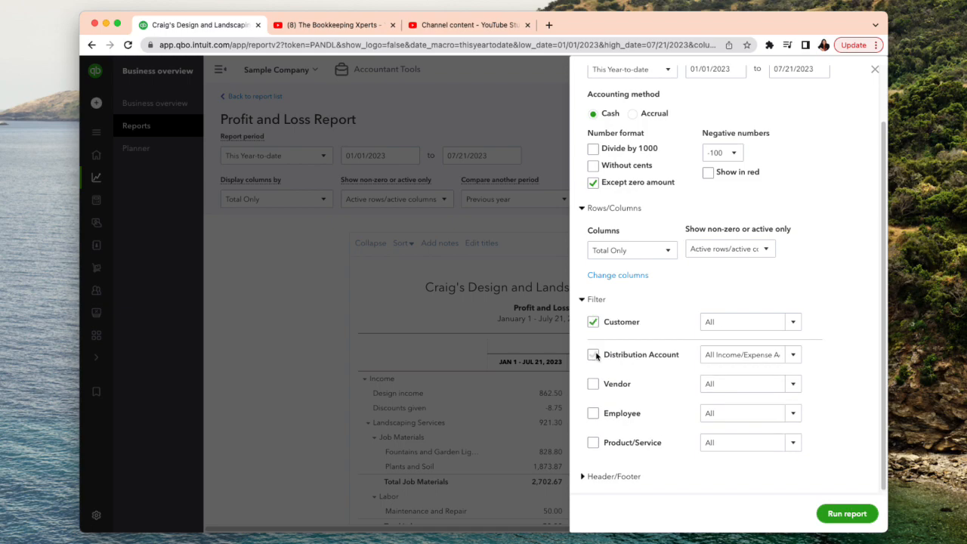
click(793, 325)
scroll(680, 432, down, 8)
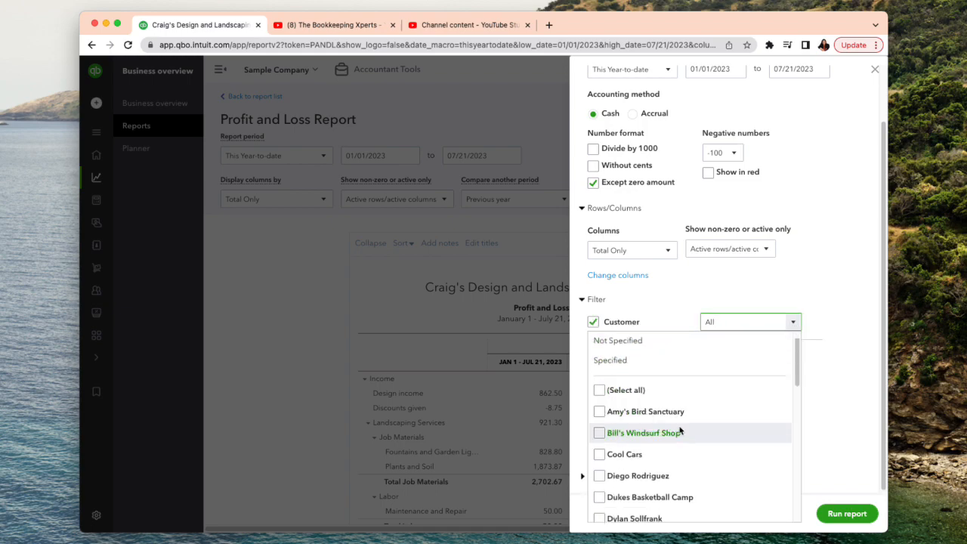
scroll(682, 429, up, 8)
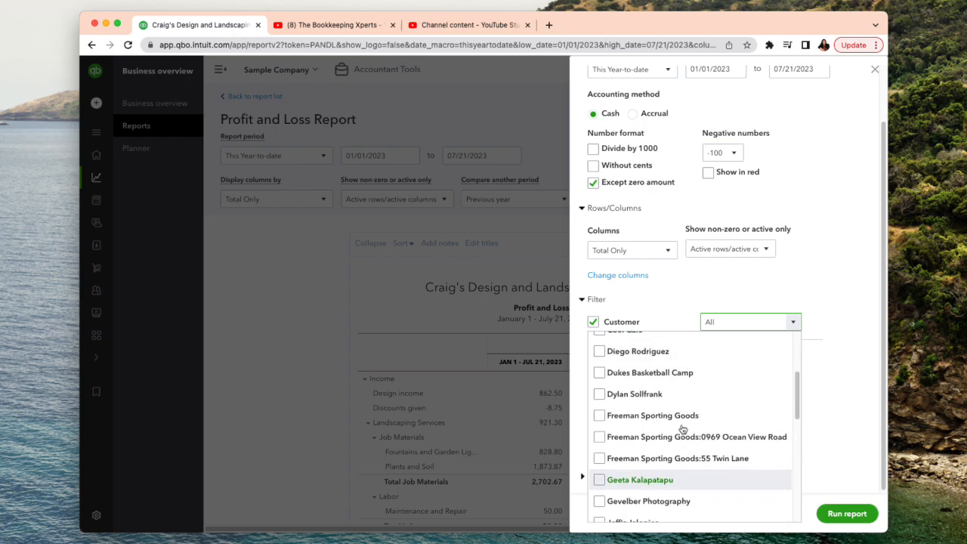
click(846, 300)
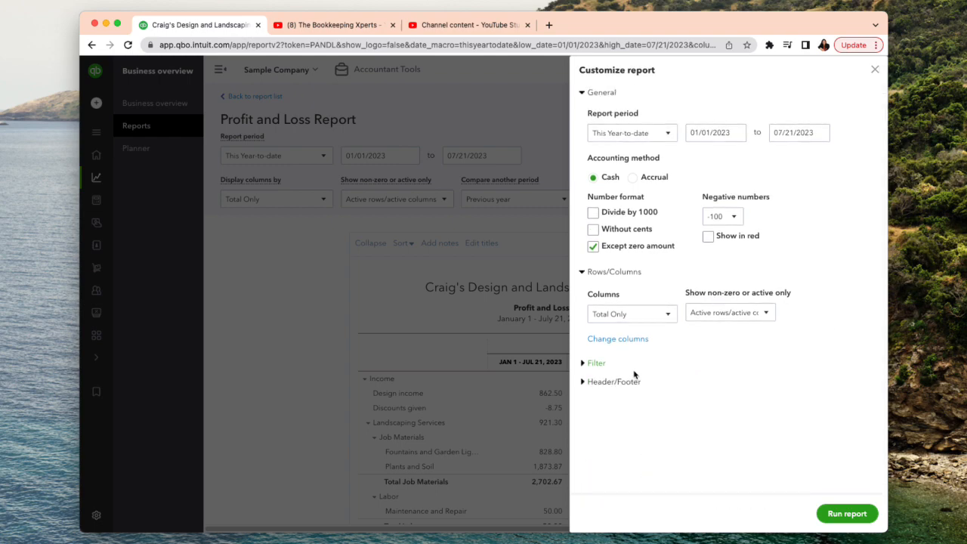
scroll(597, 344, down, 2)
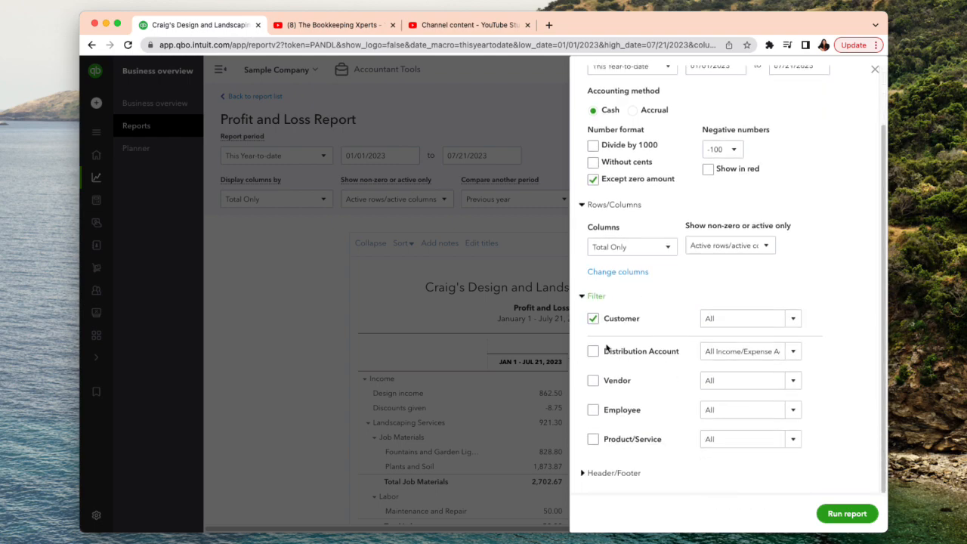
click(594, 322)
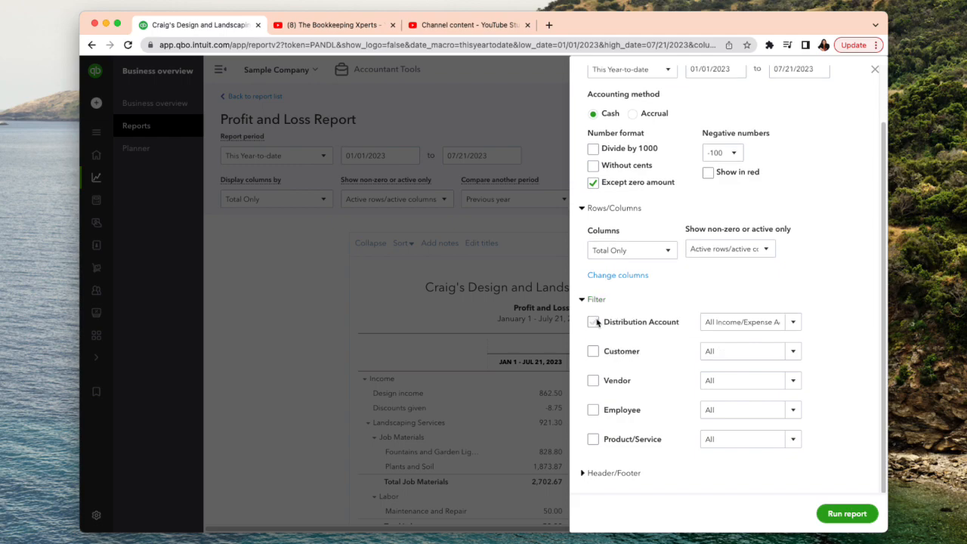
- Enable the Vendor filter, browse its list of vendors, and turn the filter off again
click(594, 383)
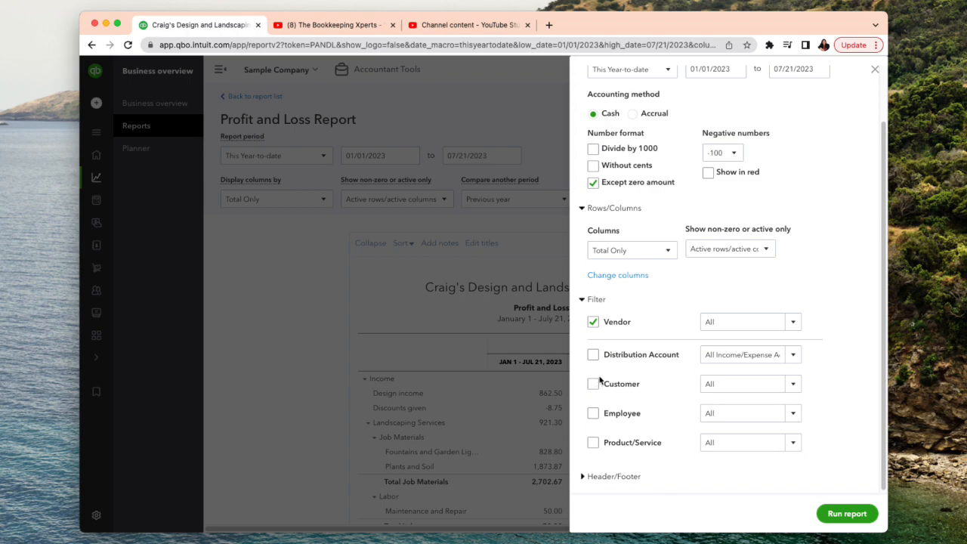
click(795, 325)
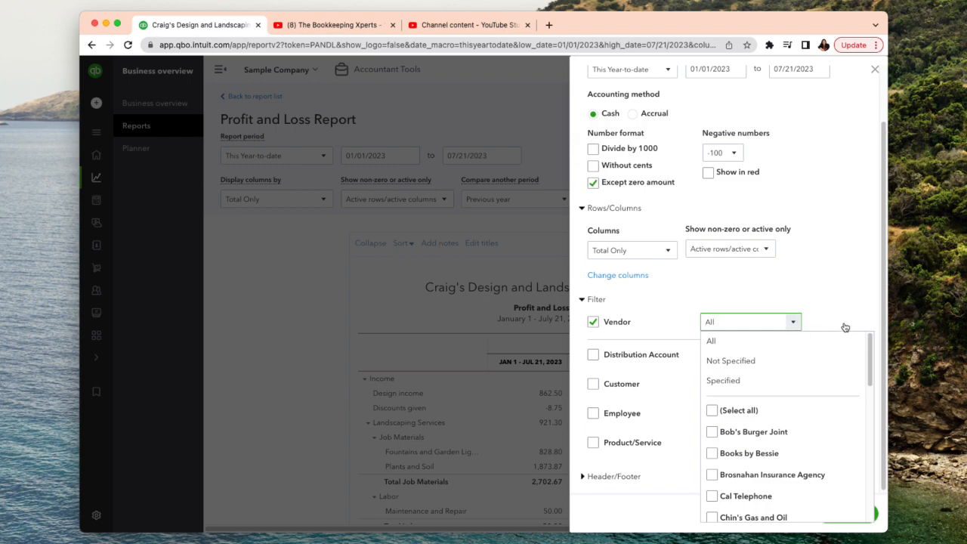
scroll(791, 434, down, 3)
scroll(793, 432, up, 3)
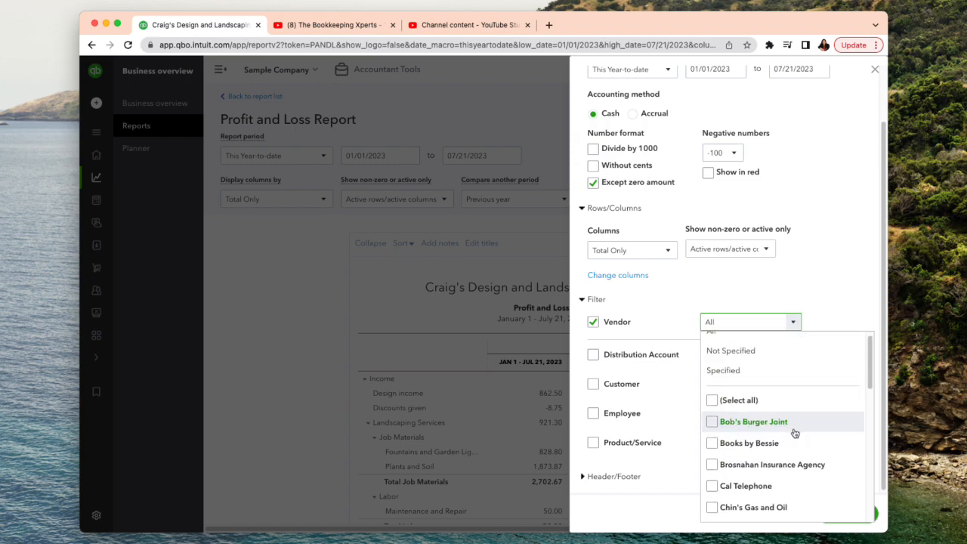
click(844, 312)
click(593, 321)
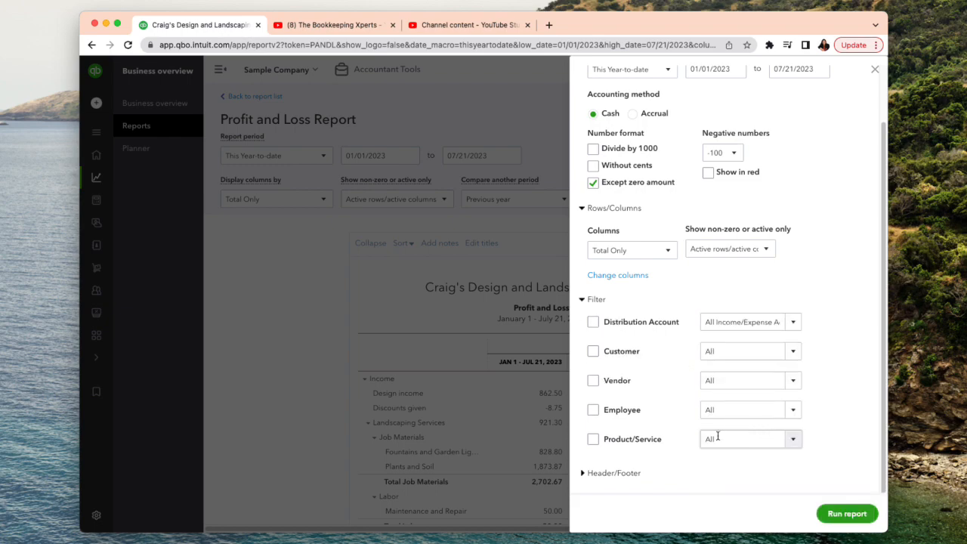
- Examine the report's header and footer options, including the logo setting and the header alignment choices
click(595, 474)
scroll(638, 472, down, 5)
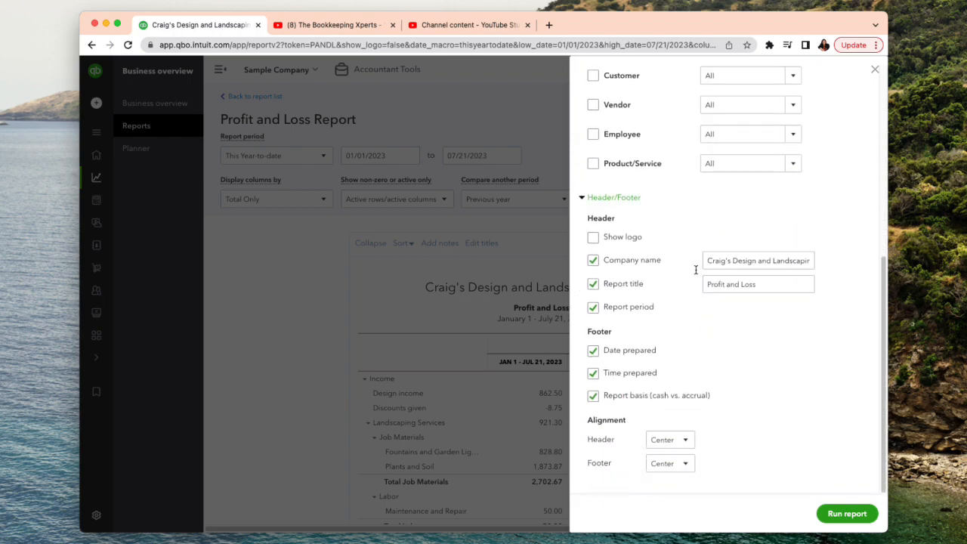
click(593, 238)
click(594, 240)
click(686, 441)
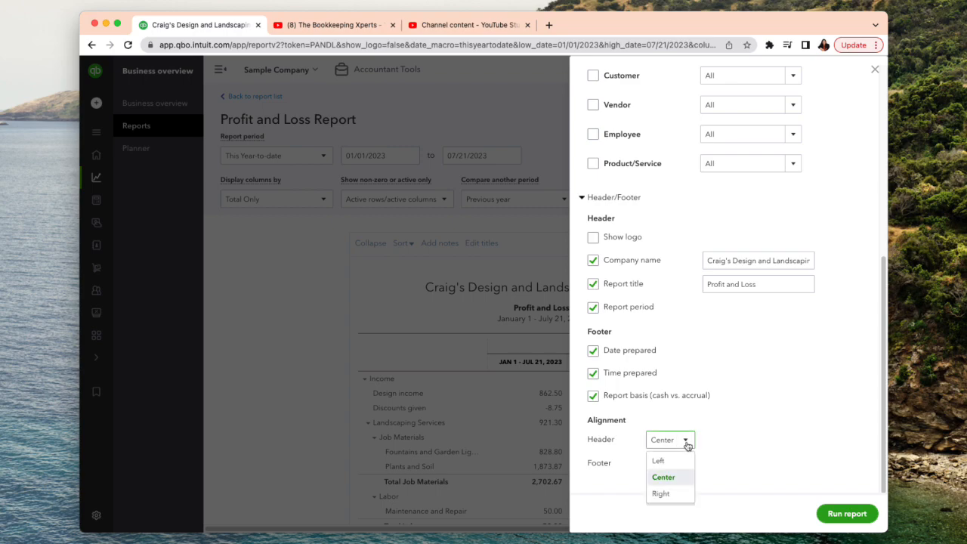
click(687, 445)
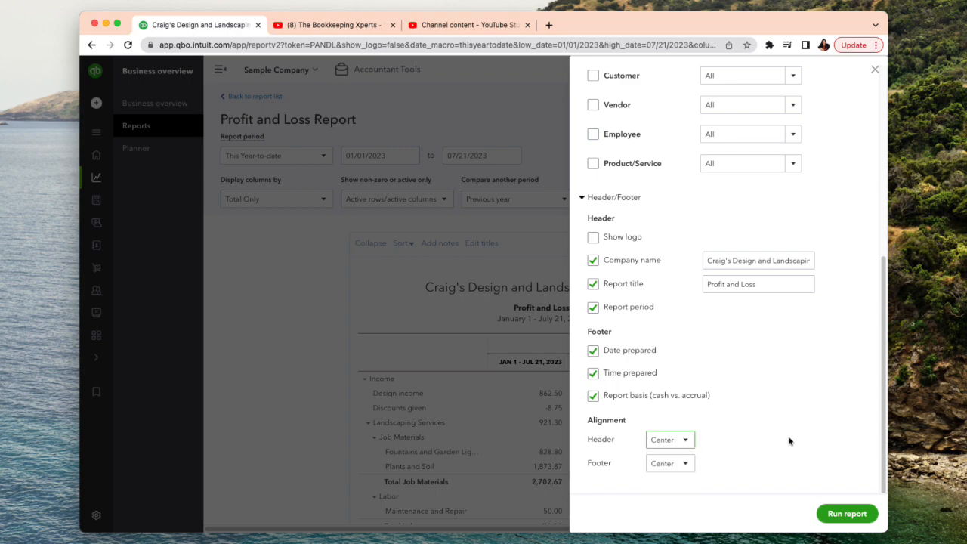
drag(885, 375, 873, 522)
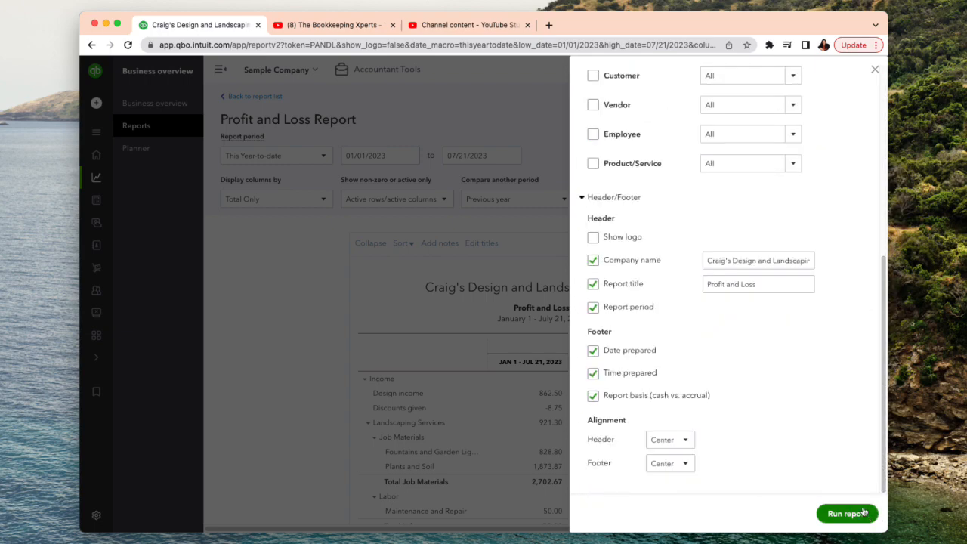
- Filter the report by the customers Amy's Bird Sanctuary, Bill's Windsurf Shop and Cool Cars
scroll(836, 451, up, 8)
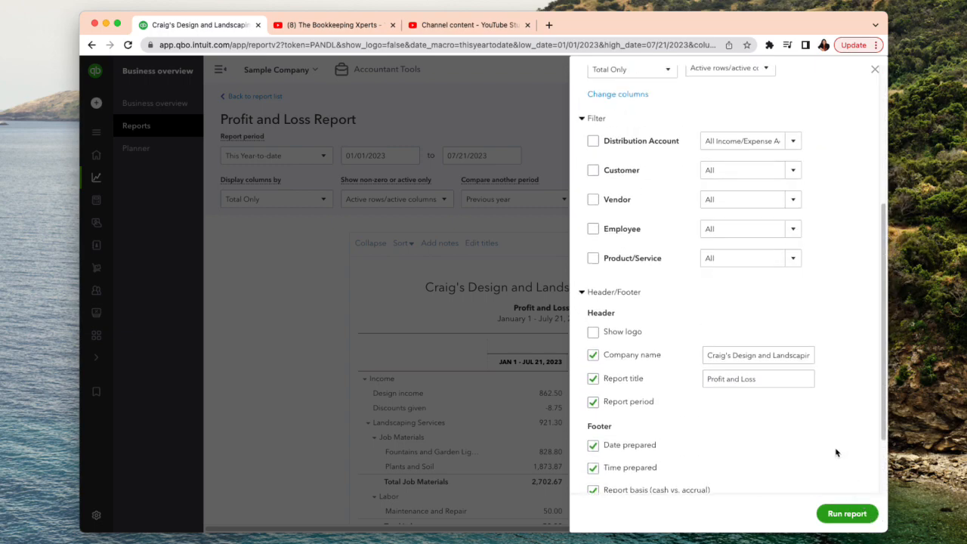
scroll(832, 451, down, 5)
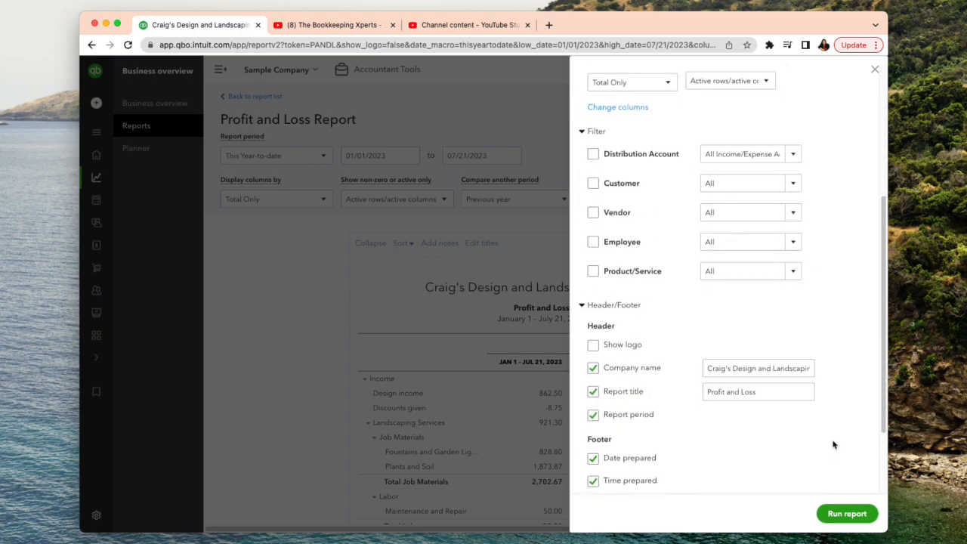
scroll(833, 444, down, 1)
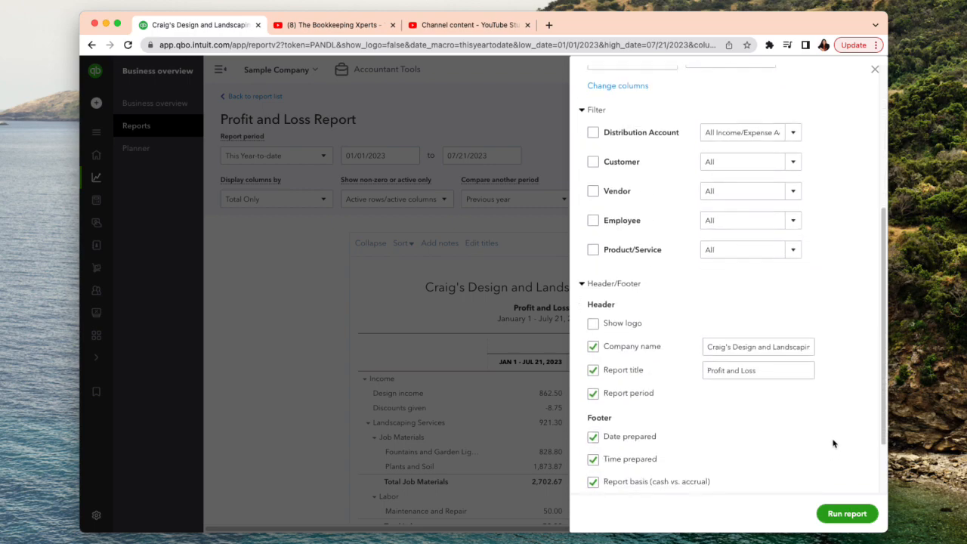
click(594, 163)
click(792, 131)
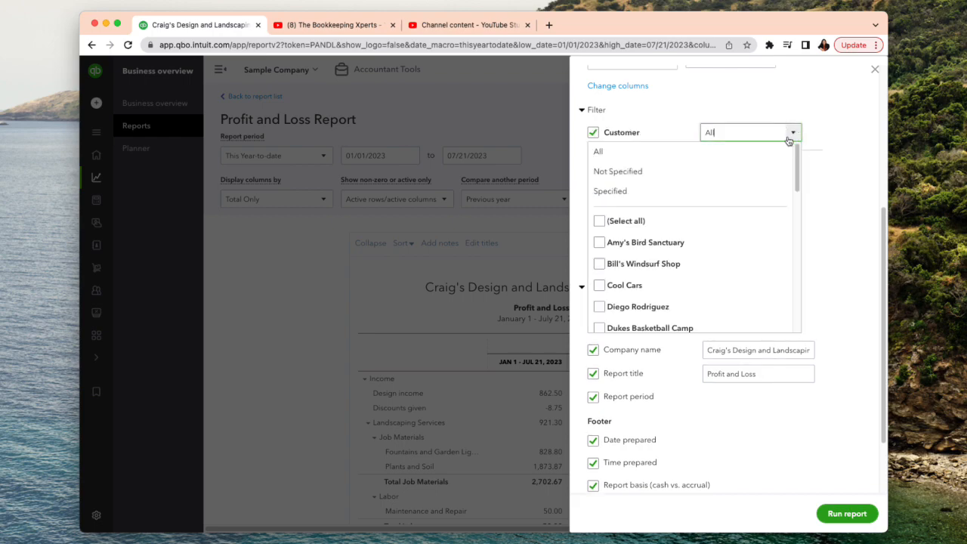
click(599, 242)
click(599, 264)
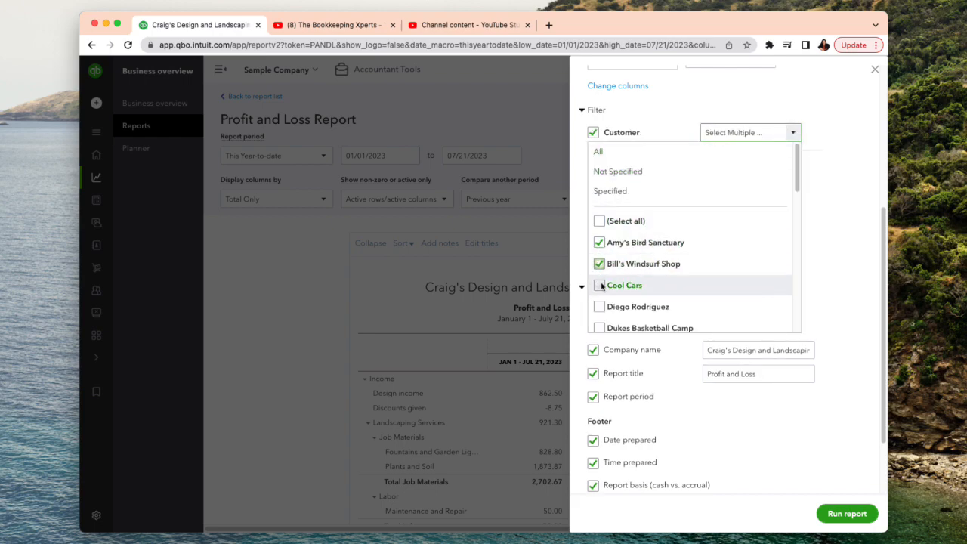
click(600, 285)
click(866, 283)
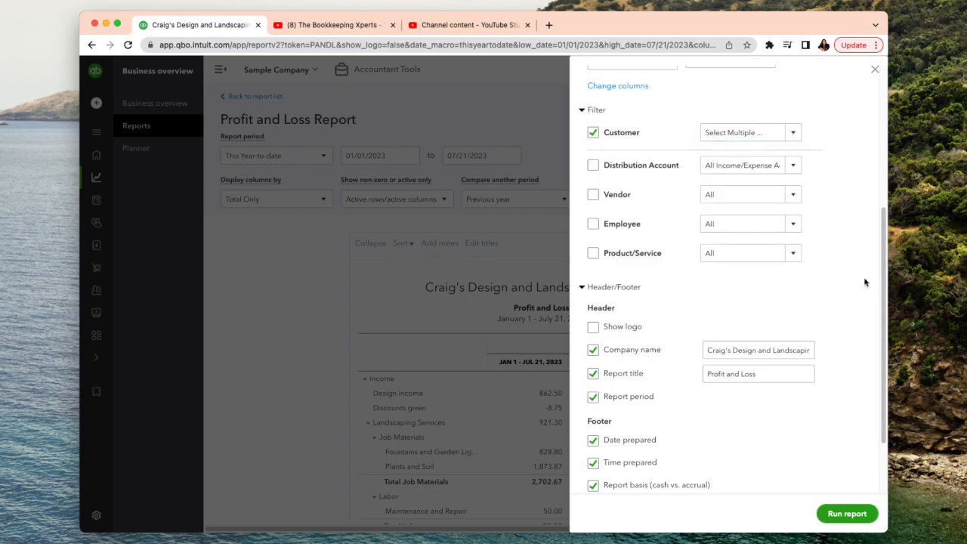
- Review the remaining customization settings and rerun the report with the customer filter applied
scroll(849, 306, down, 1)
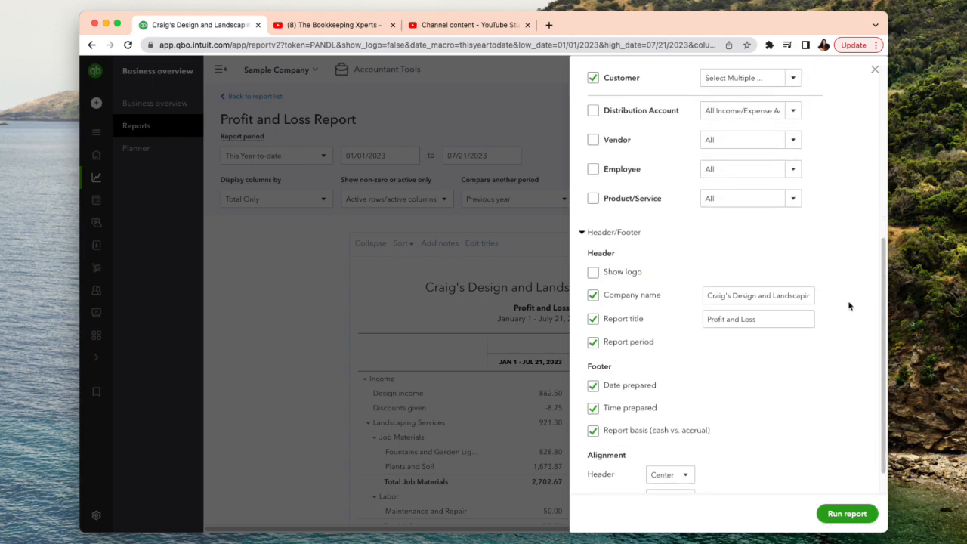
scroll(850, 306, down, 1)
scroll(850, 306, up, 6)
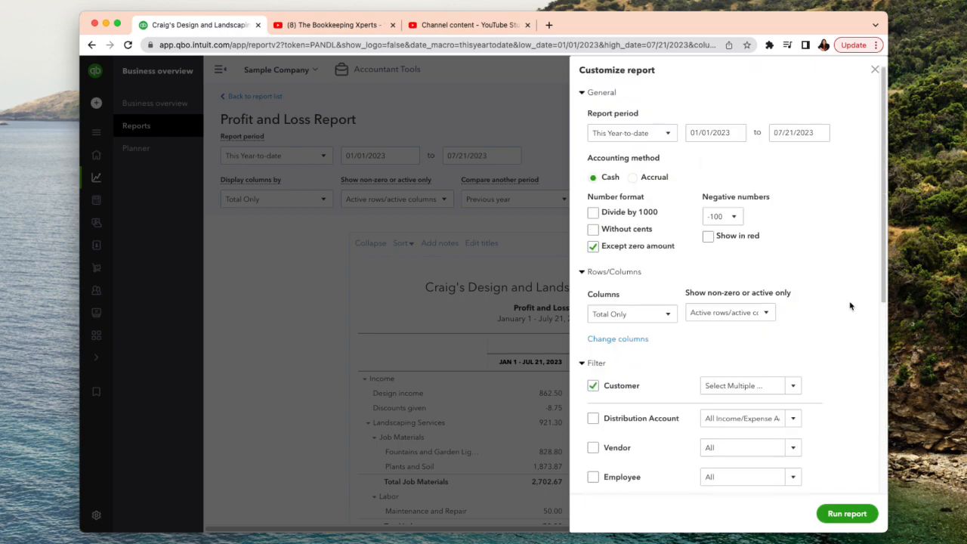
click(847, 517)
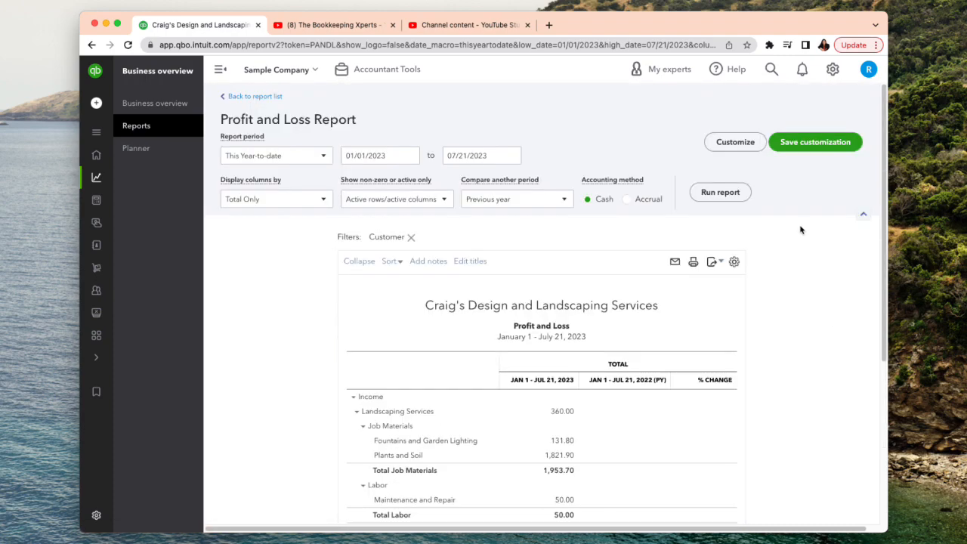
- Examine the options for saving the customization, including the custom report name, group and sharing, without saving
click(806, 148)
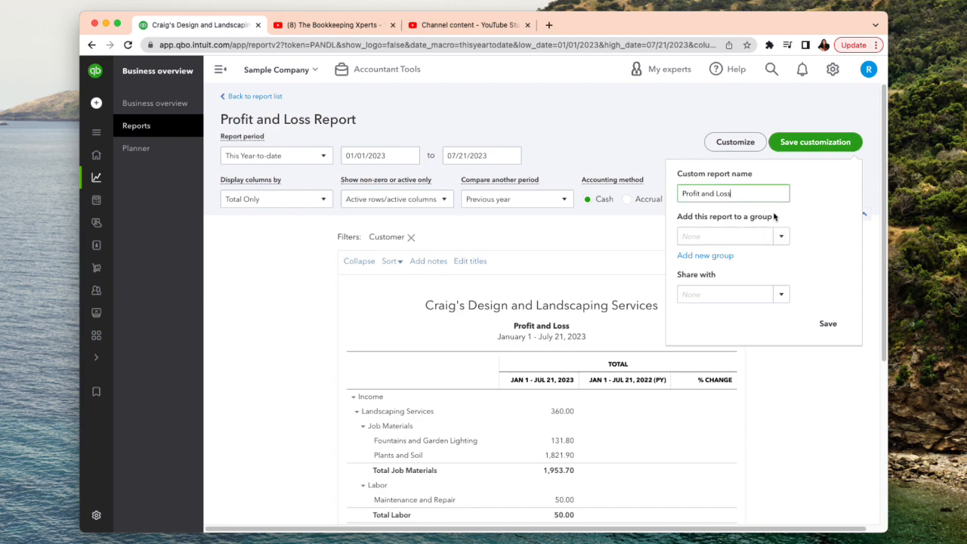
triple_click(739, 195)
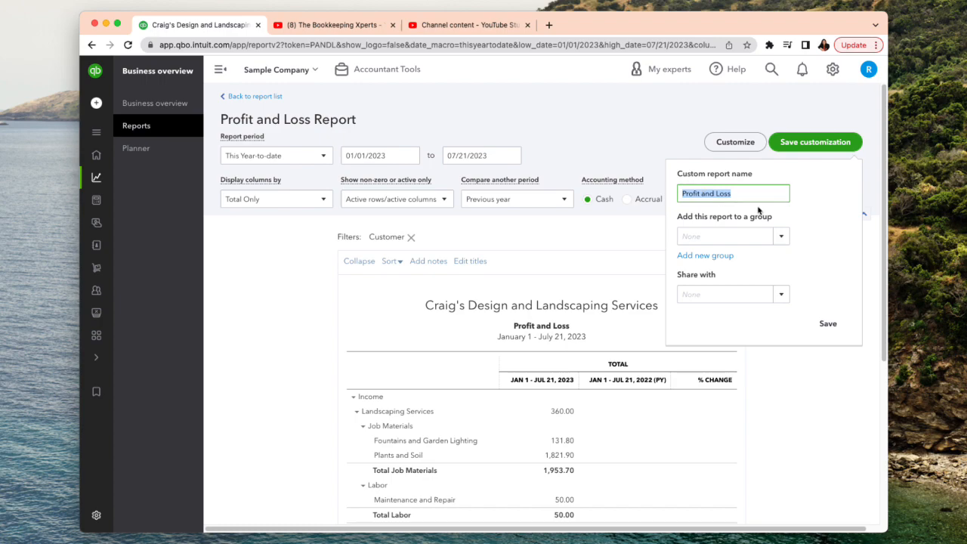
click(645, 133)
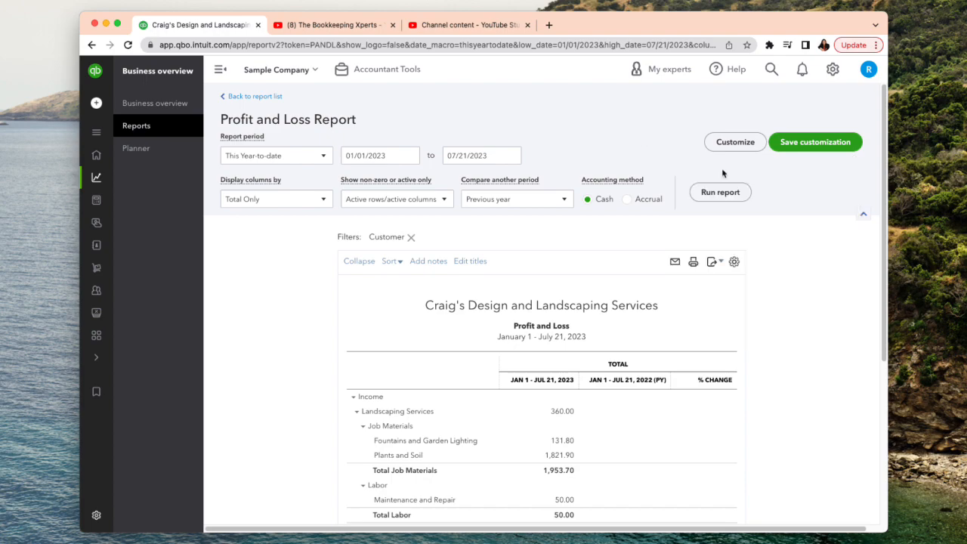
- Look over the customer-filtered Profit and Loss report from income down to net operating income
scroll(700, 220, down, 5)
scroll(699, 221, up, 2)
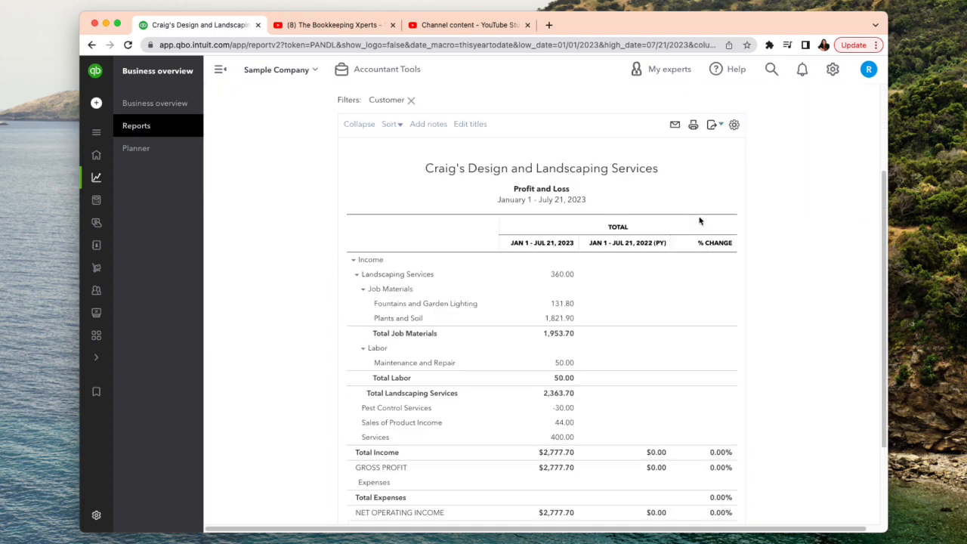
scroll(699, 220, up, 3)
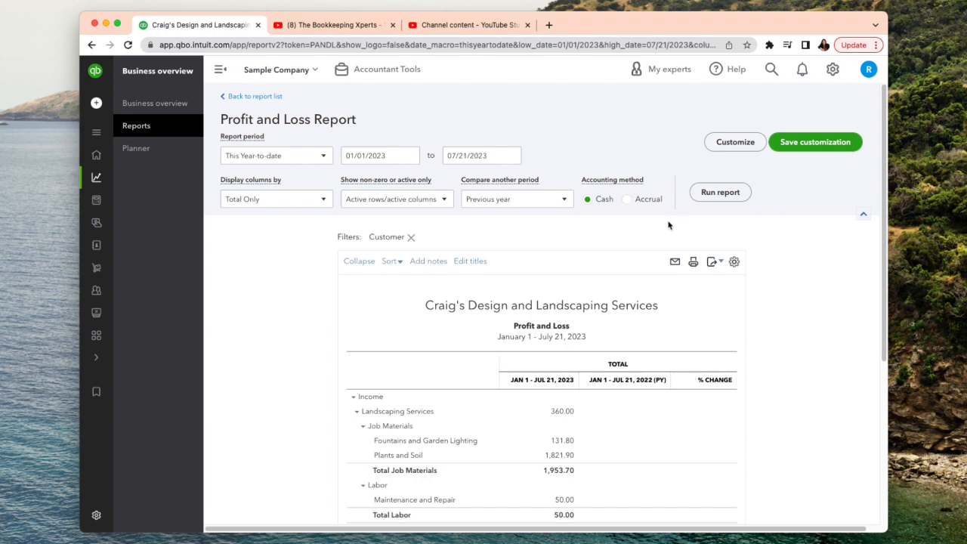
- Reopen the favorite Profit and Loss report from the report list to check its default settings, and return to the list
click(256, 97)
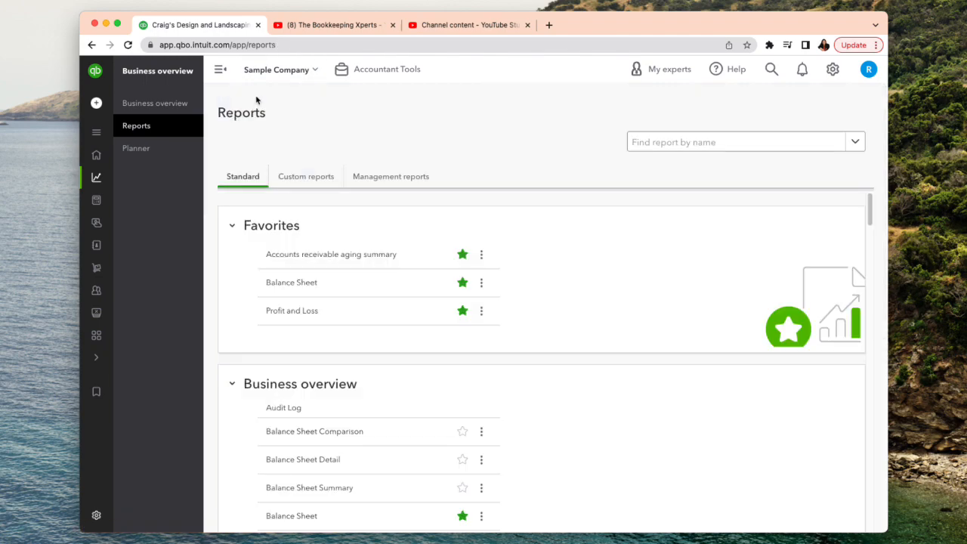
click(304, 313)
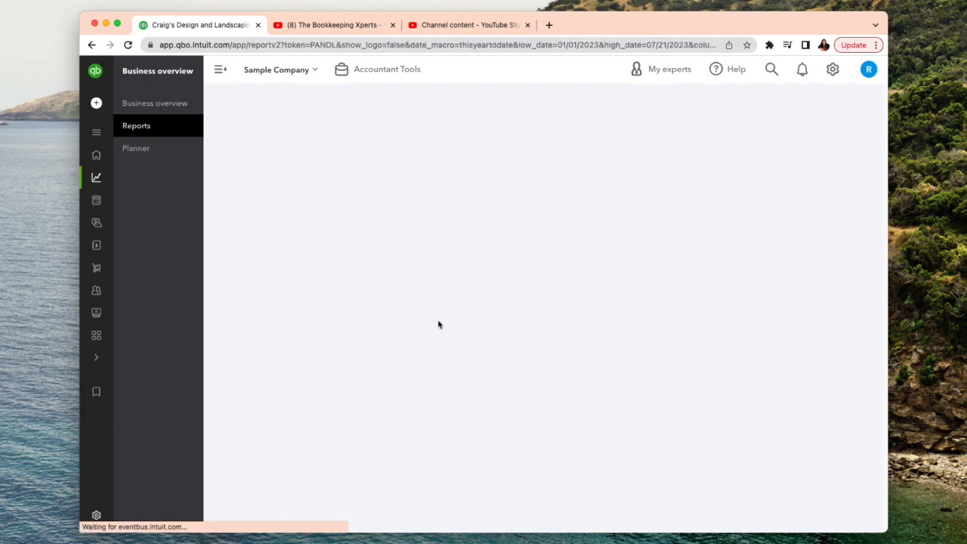
scroll(628, 329, up, 2)
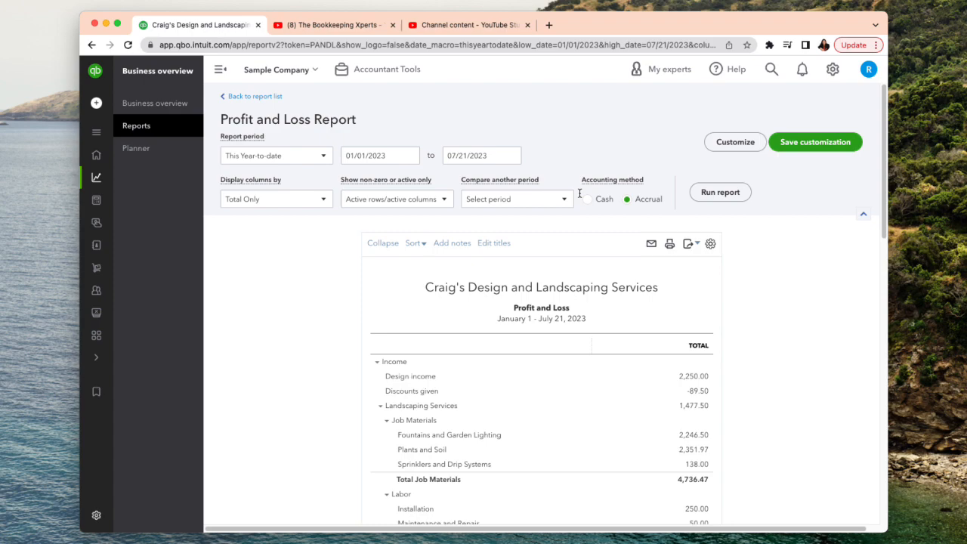
click(257, 97)
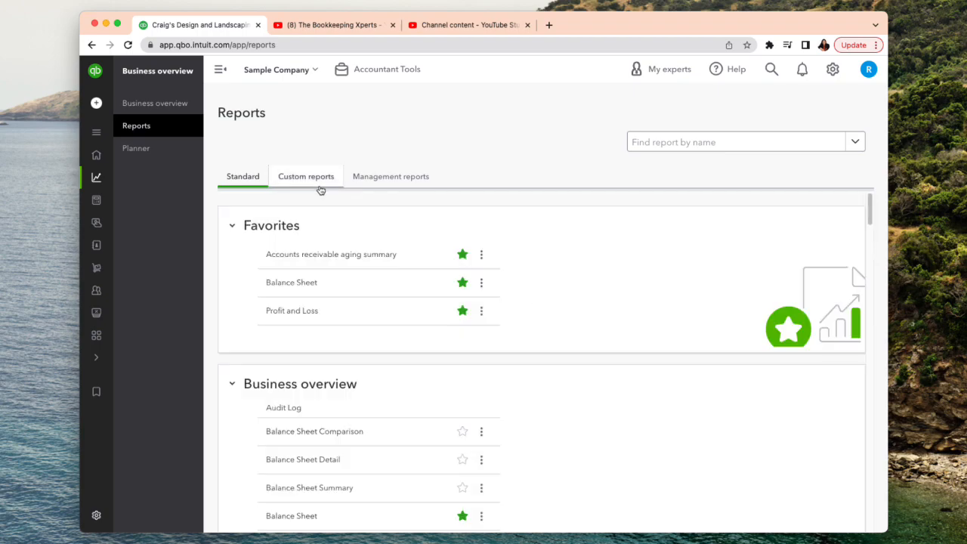
- Open the saved Income Statement from the custom reports, review its titles, settings and figures, and return to the report list
click(308, 180)
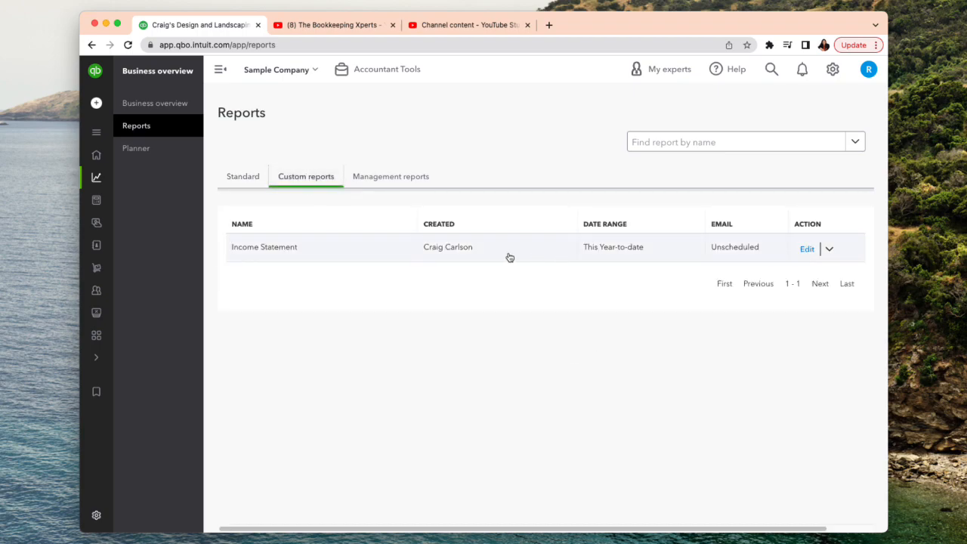
click(289, 251)
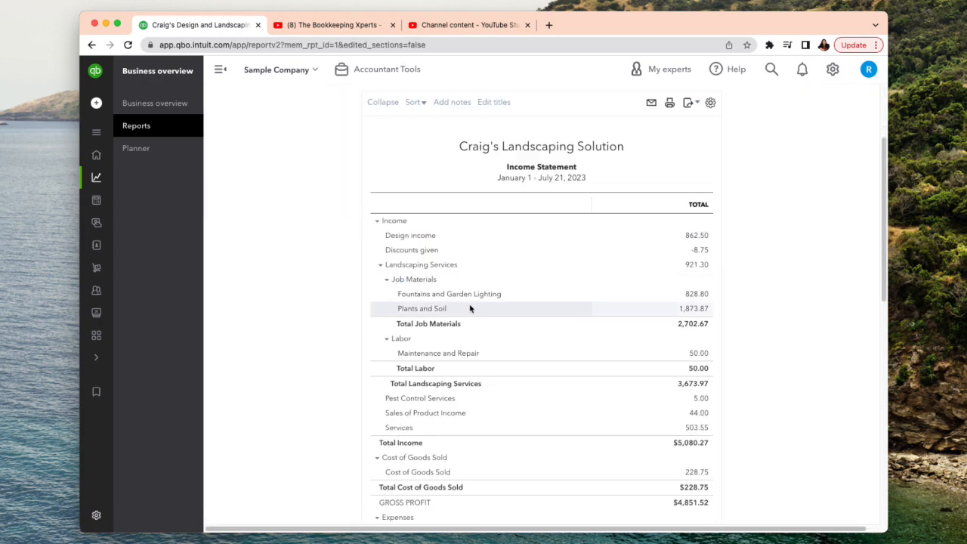
scroll(481, 309, up, 1)
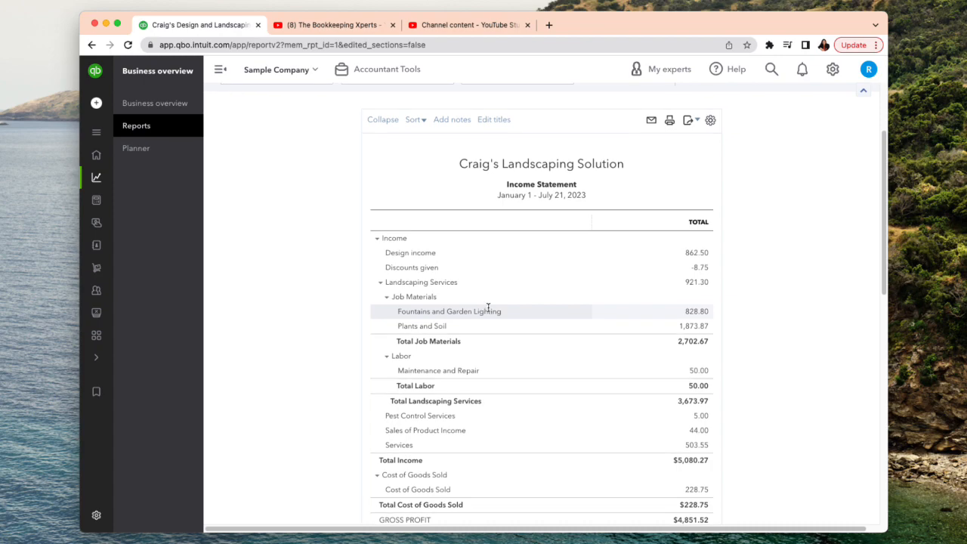
scroll(493, 312, down, 1)
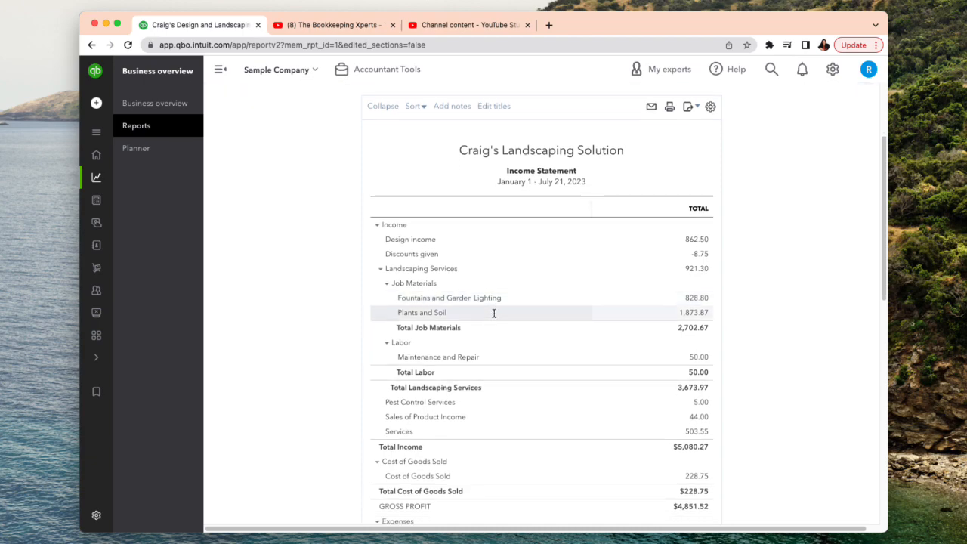
scroll(492, 312, up, 5)
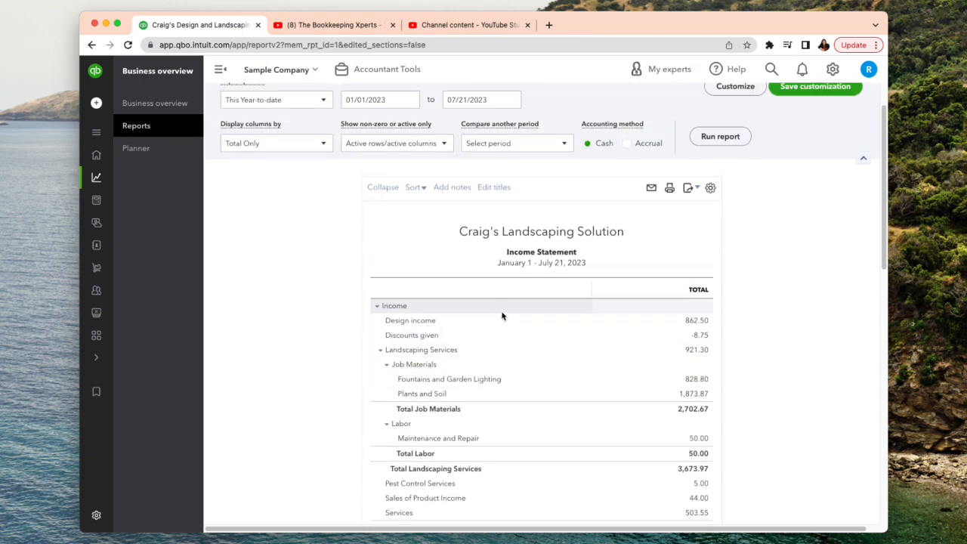
scroll(513, 314, up, 2)
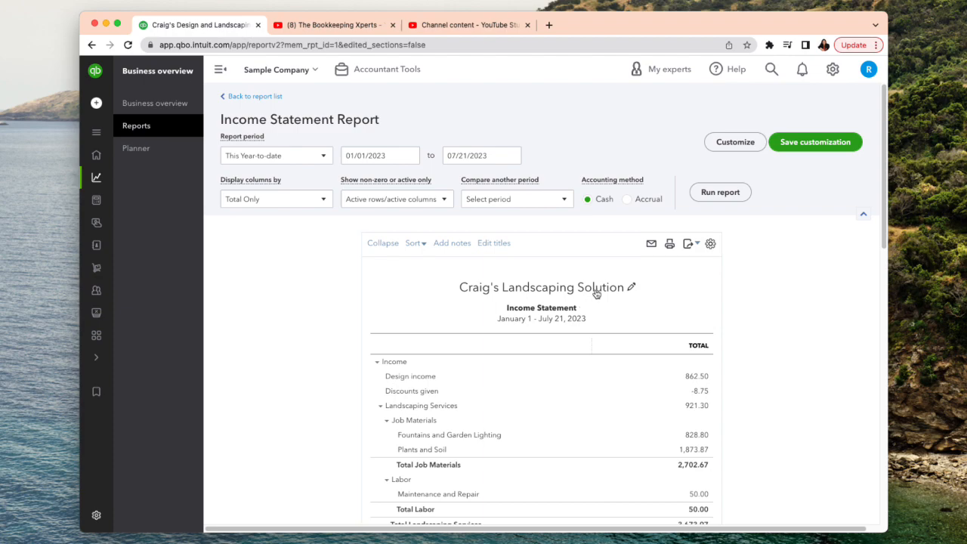
click(256, 99)
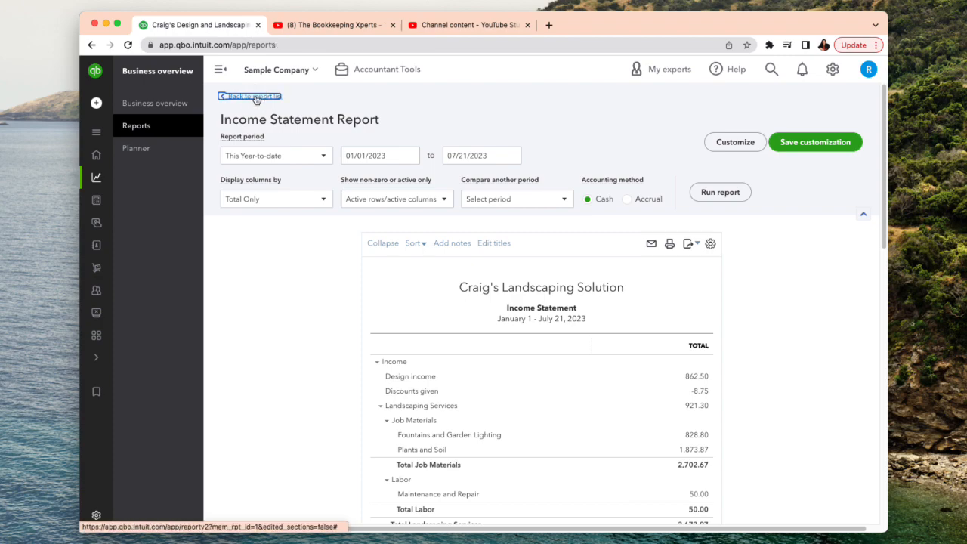
- Examine the Income Statement custom report's export and delete actions and its group and sharing edit options, then close without saving
click(829, 250)
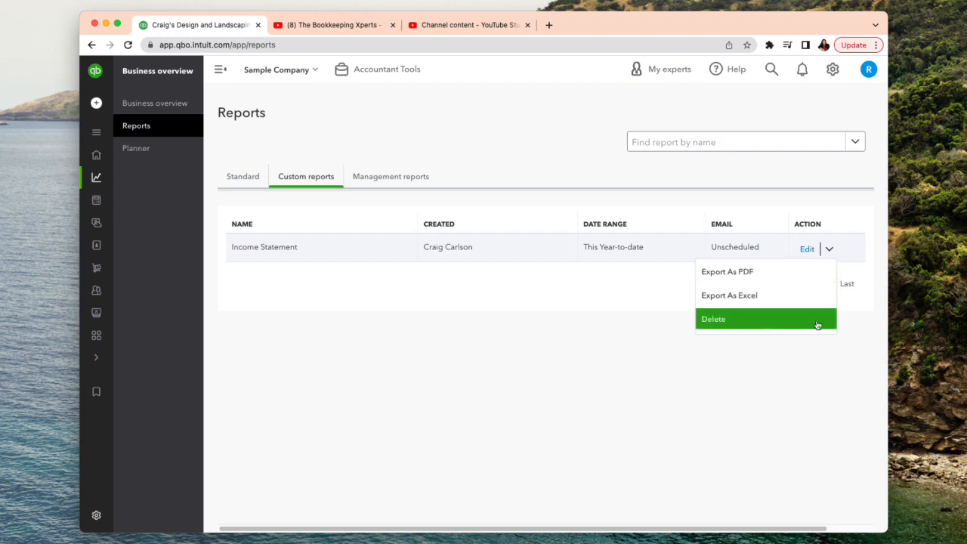
click(857, 363)
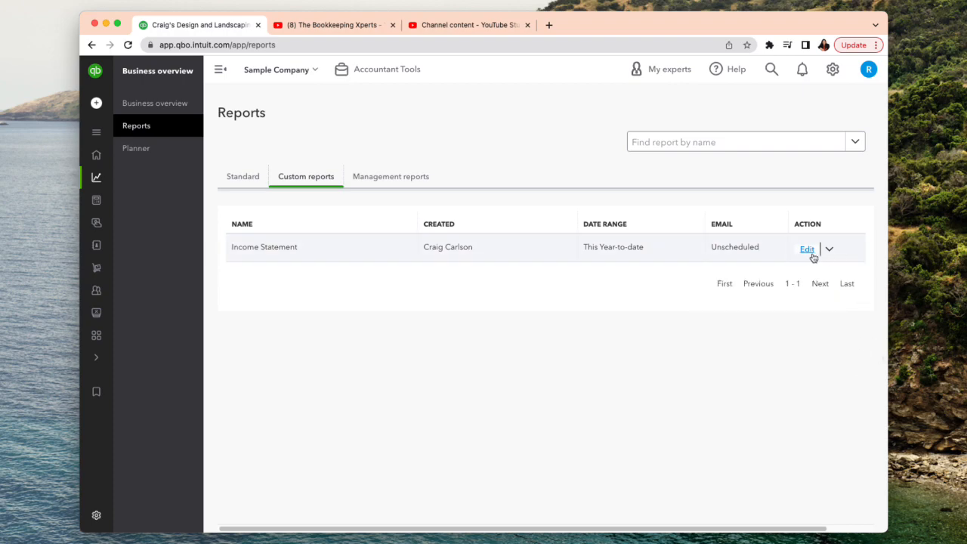
click(806, 250)
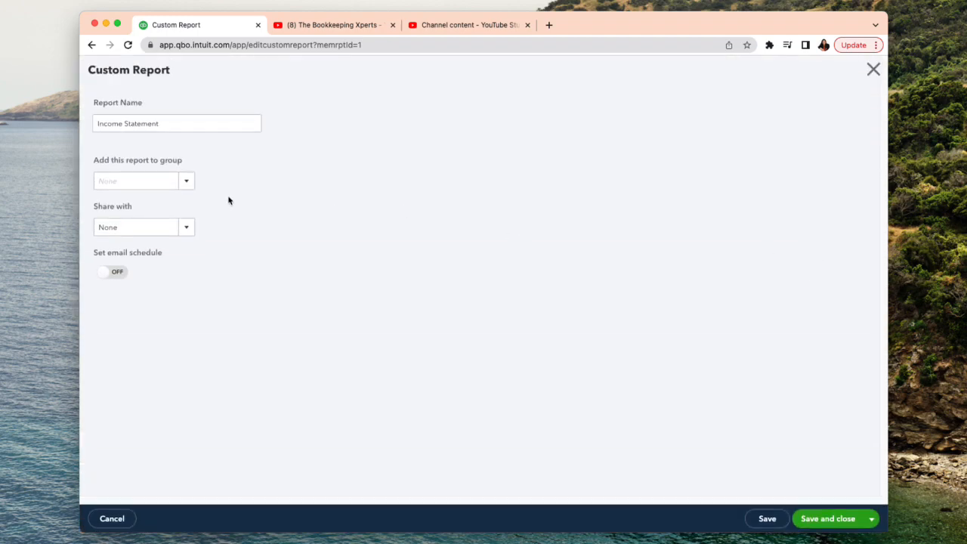
click(186, 184)
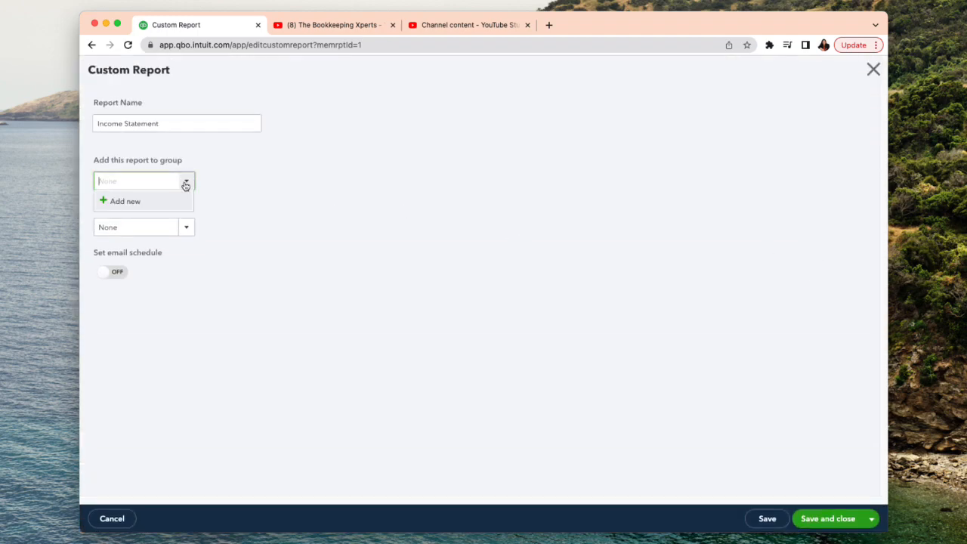
click(185, 183)
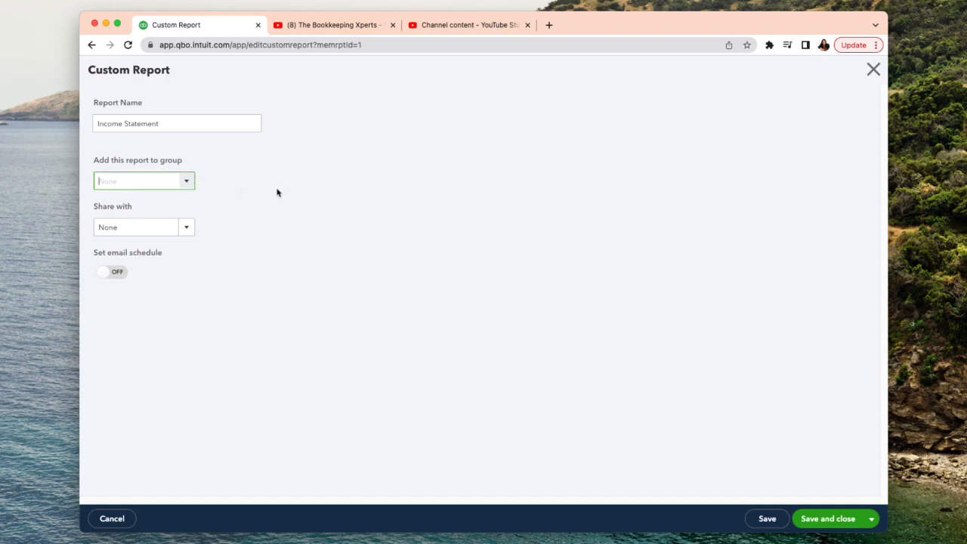
click(188, 228)
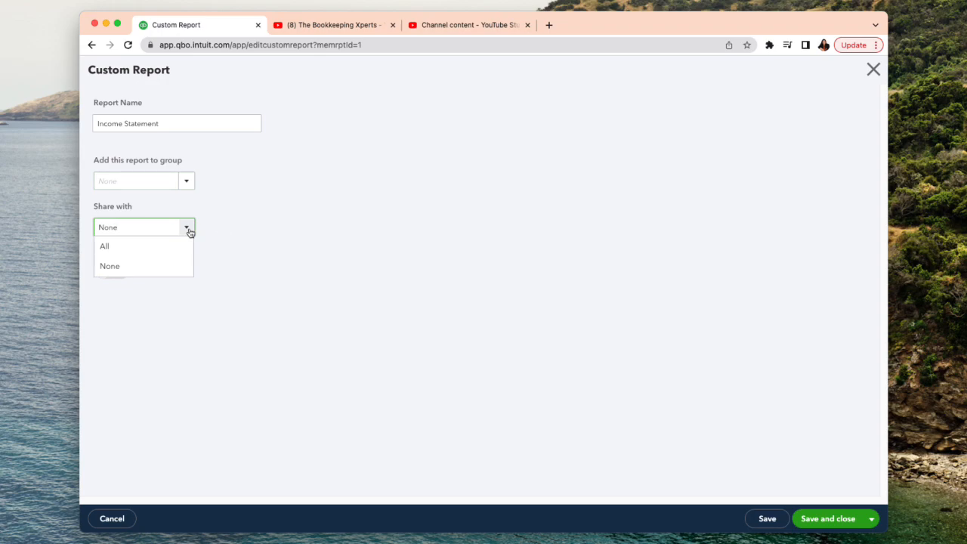
click(280, 227)
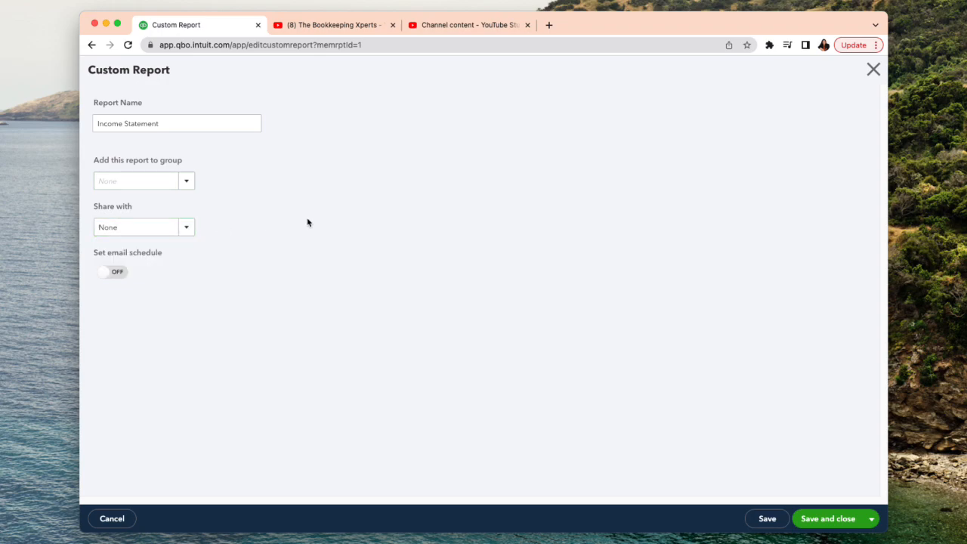
click(872, 70)
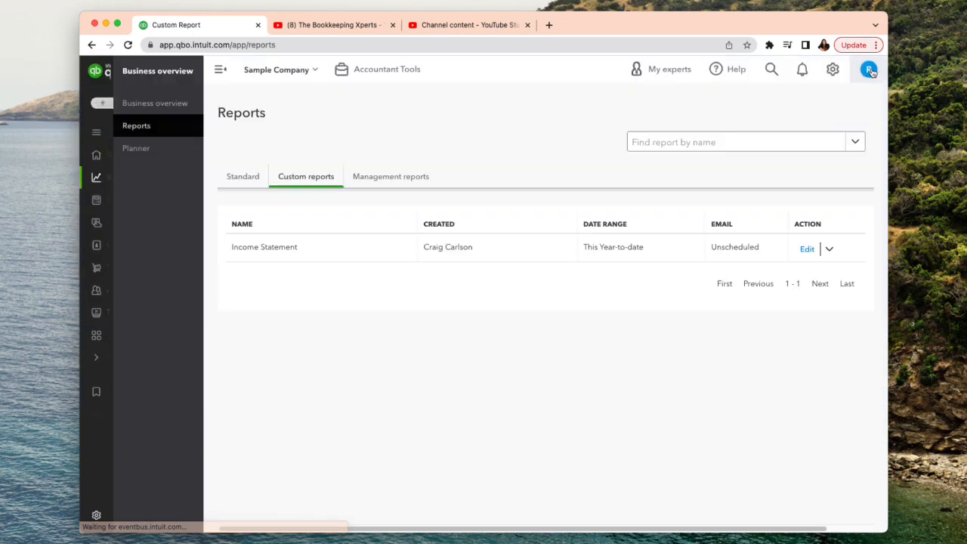